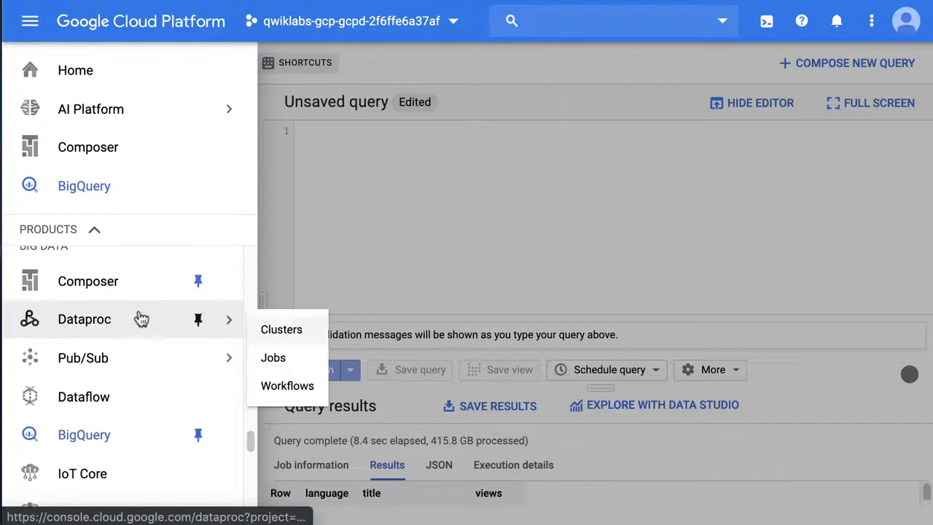
# Step: Unpin BigQuery from the navigation menu and pin it again
pyautogui.click(198, 432)
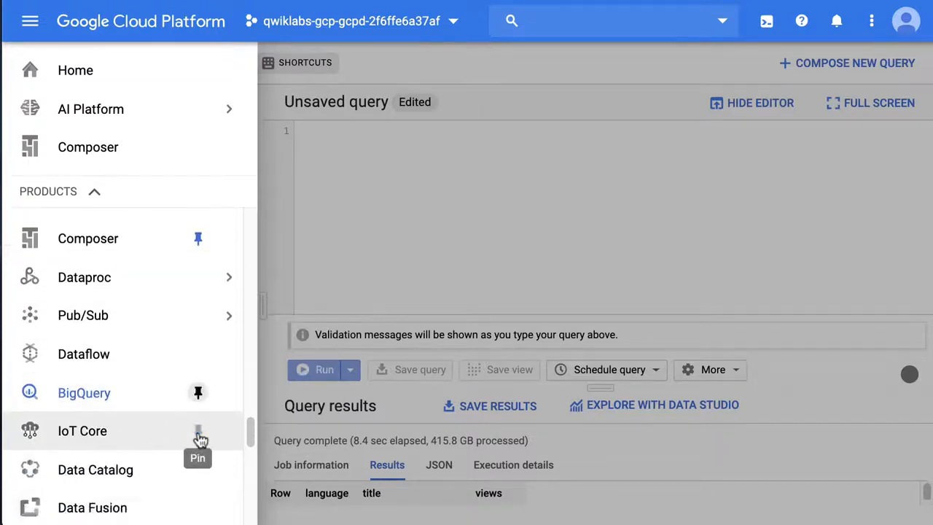
pyautogui.click(195, 343)
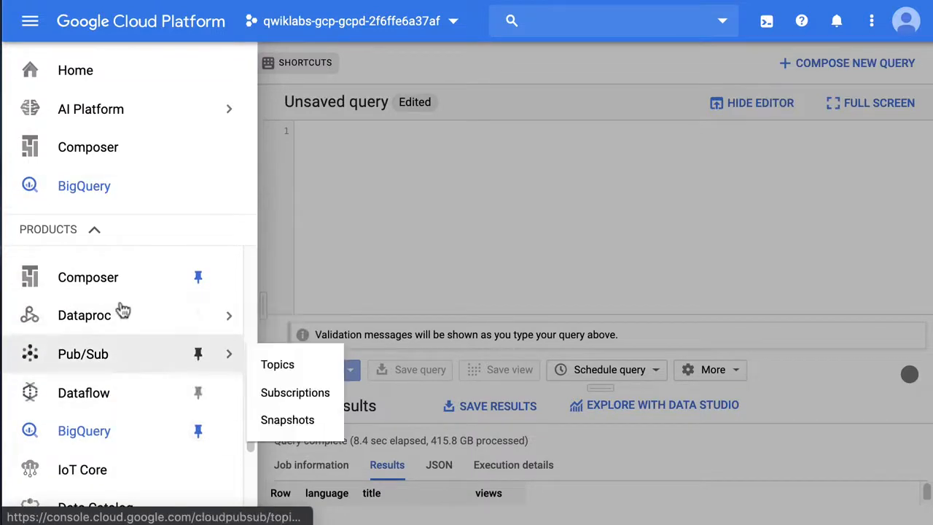
# Step: Open BigQuery and paste the copied query summing Wiki10B views by language and title for titles like '%Google%' into the empty editor
pyautogui.moveTo(92, 118)
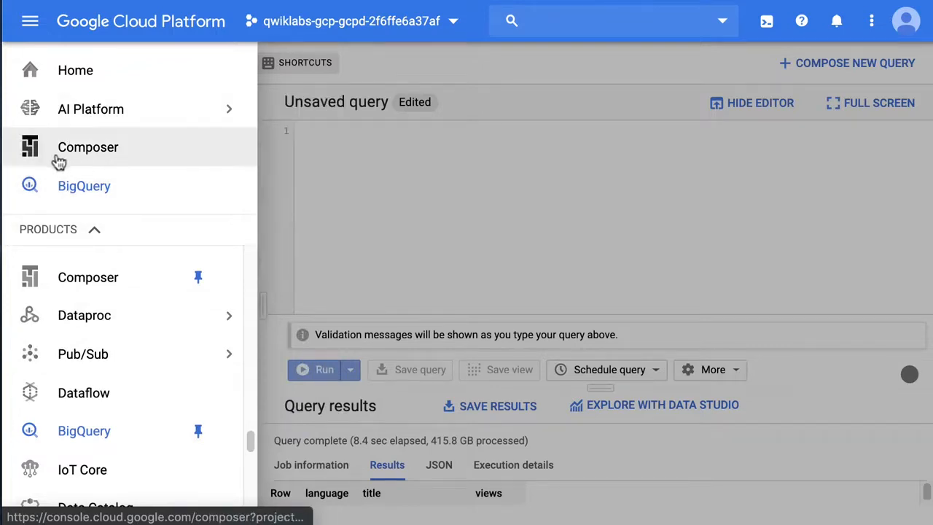
pyautogui.click(104, 191)
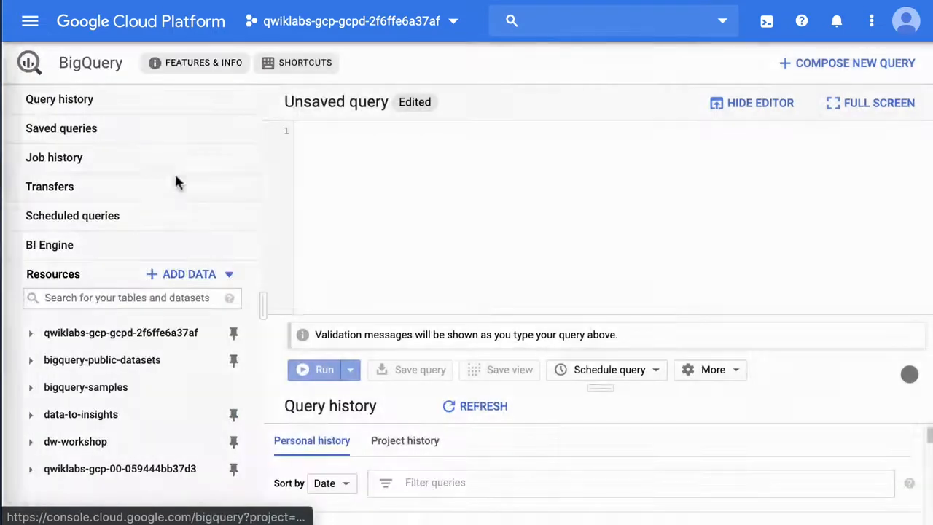
pyautogui.rightClick(369, 175)
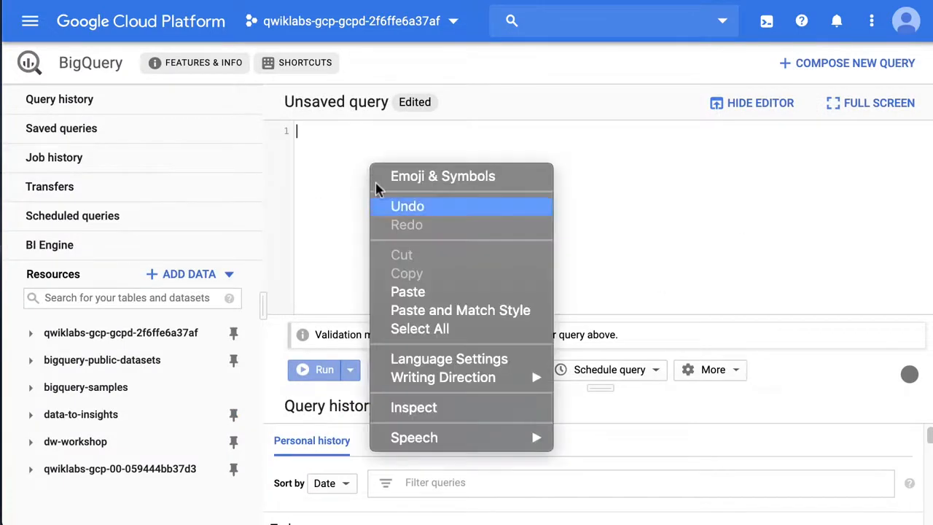
pyautogui.click(412, 289)
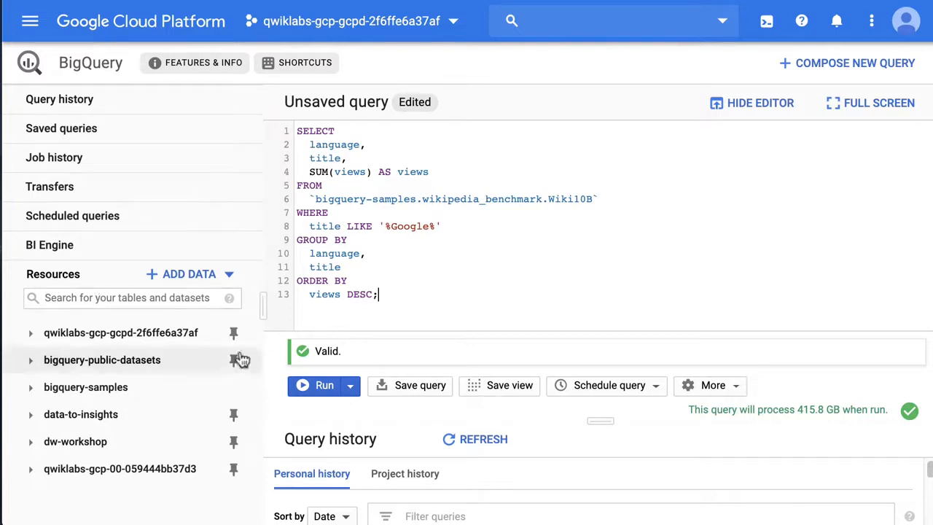
# Step: Expand the bigquery-samples project and its wikipedia_benchmark dataset to list the dataset's tables
pyautogui.click(55, 397)
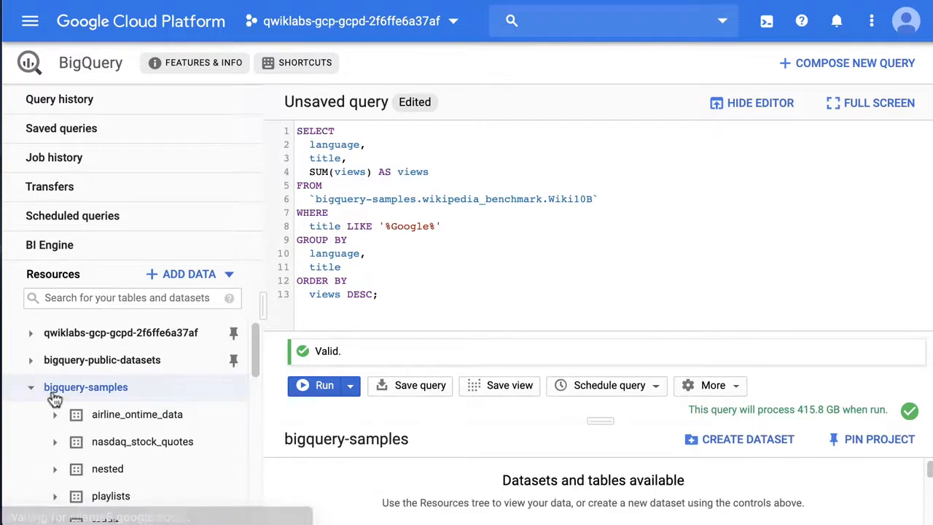
pyautogui.moveTo(265, 350); pyautogui.dragTo(261, 372)
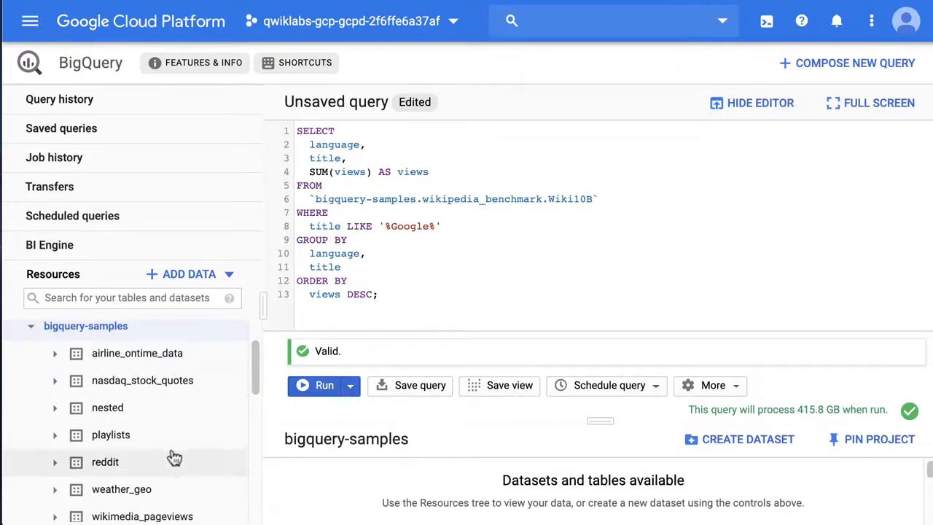
pyautogui.moveTo(252, 384); pyautogui.dragTo(252, 420)
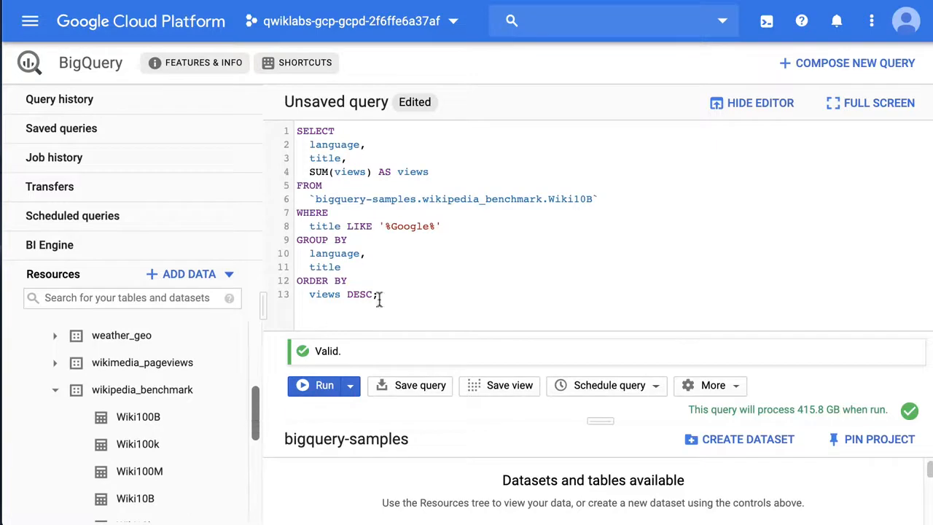
# Step: Open the Wiki10B table from its reference in the query's FROM clause and enlarge the area showing its schema
pyautogui.doubleClick(473, 198)
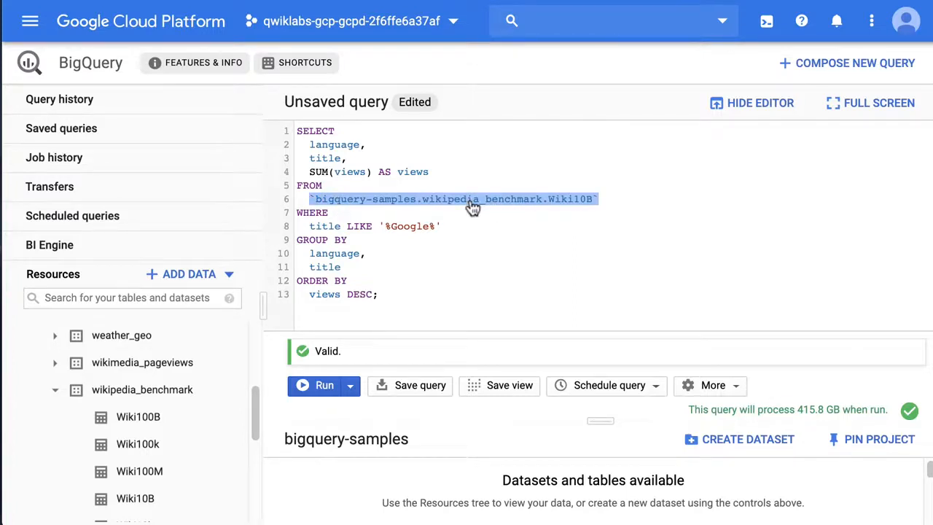
pyautogui.keyDown('ctrl'); pyautogui.click(472, 207); pyautogui.keyUp('ctrl')
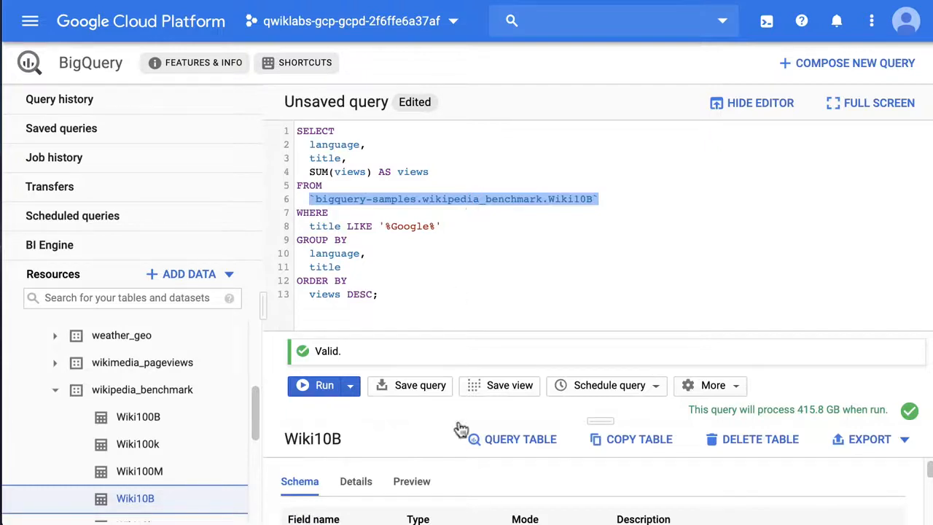
pyautogui.click(484, 308)
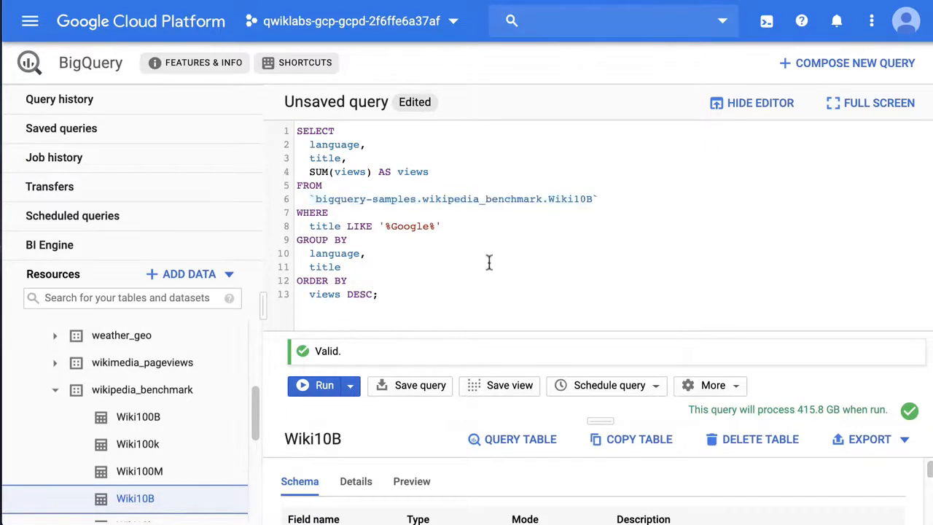
pyautogui.moveTo(596, 419); pyautogui.dragTo(596, 342)
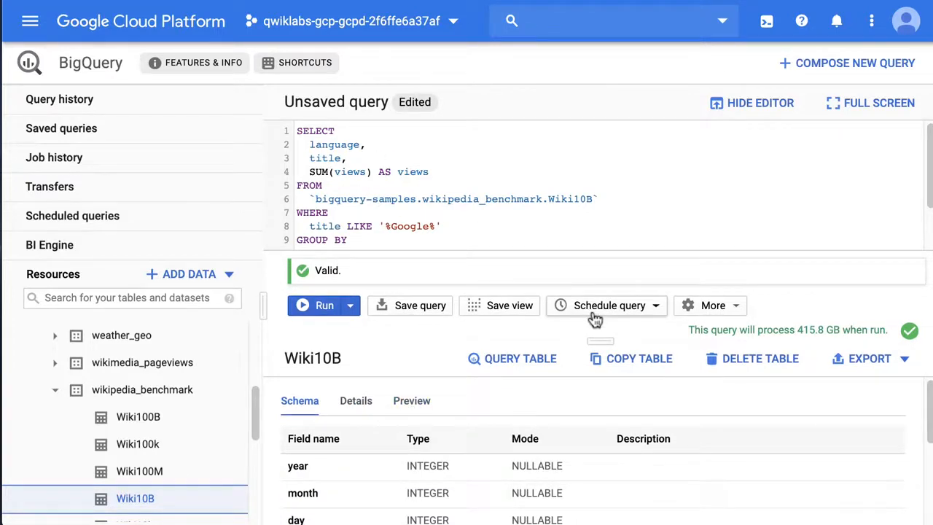
pyautogui.moveTo(597, 340); pyautogui.dragTo(578, 298)
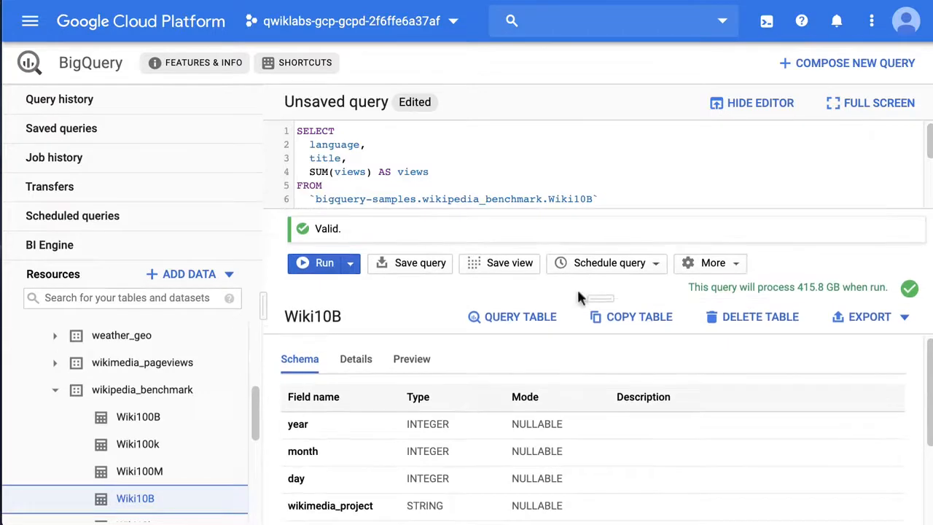
# Step: View the list of query editor keyboard shortcuts and close it
pyautogui.click(306, 64)
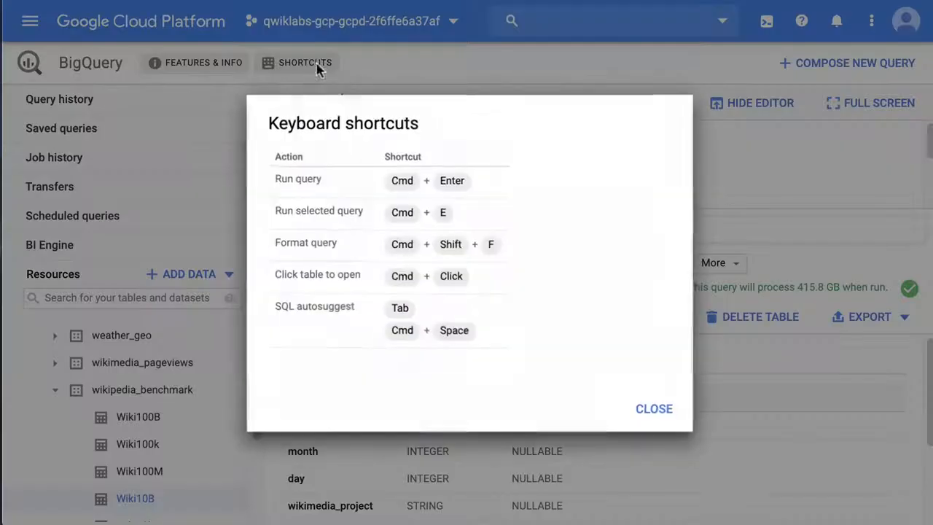
pyautogui.click(655, 410)
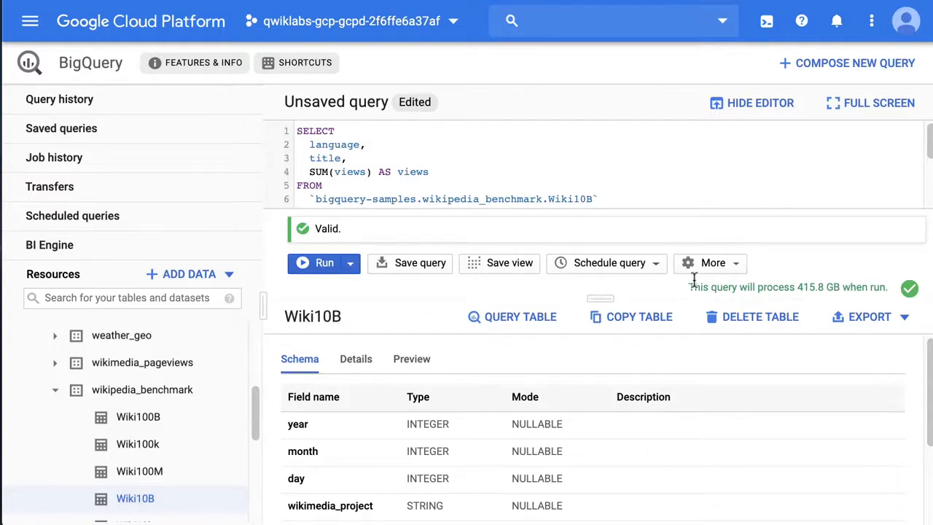
# Step: Examine the Wiki10B table's details, highlighting its number of rows, with the table area enlarged further
pyautogui.moveTo(619, 296); pyautogui.dragTo(600, 241)
pyautogui.click(350, 301)
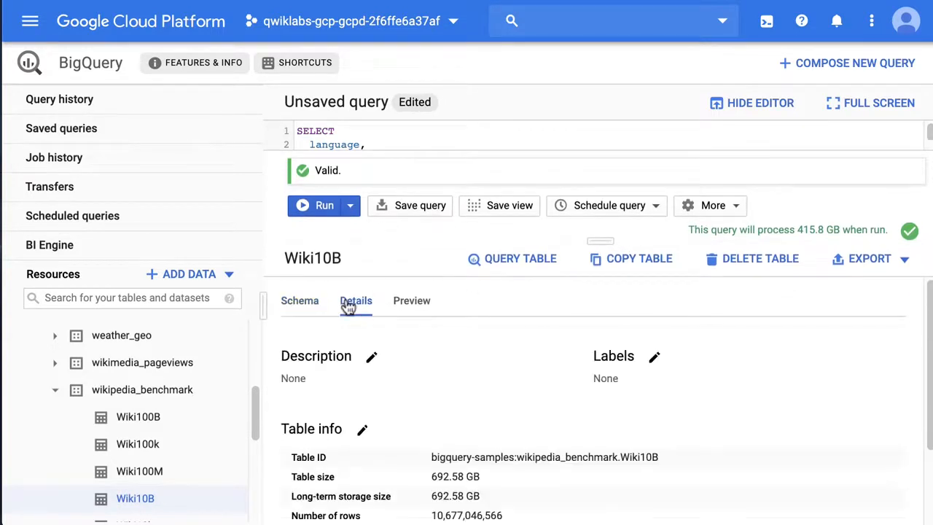
pyautogui.scroll(-2, 489, 397)
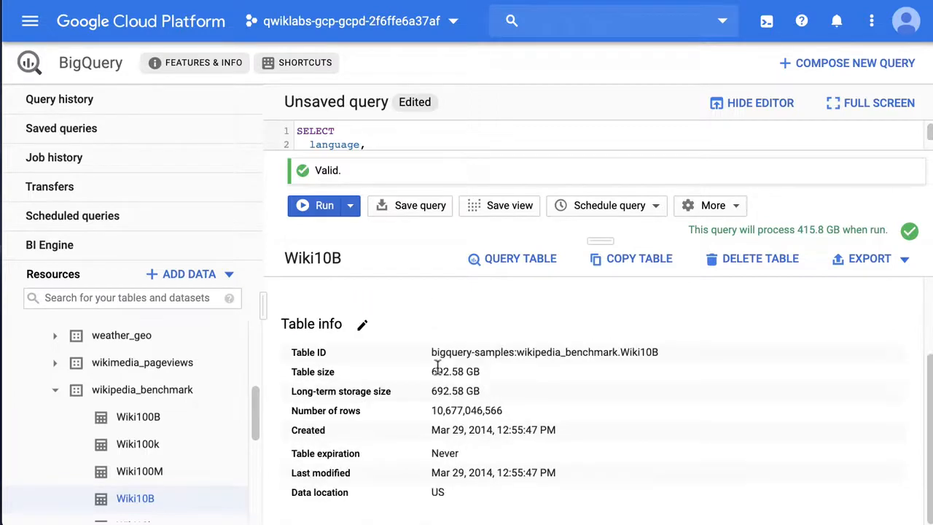
pyautogui.moveTo(431, 408); pyautogui.dragTo(519, 410)
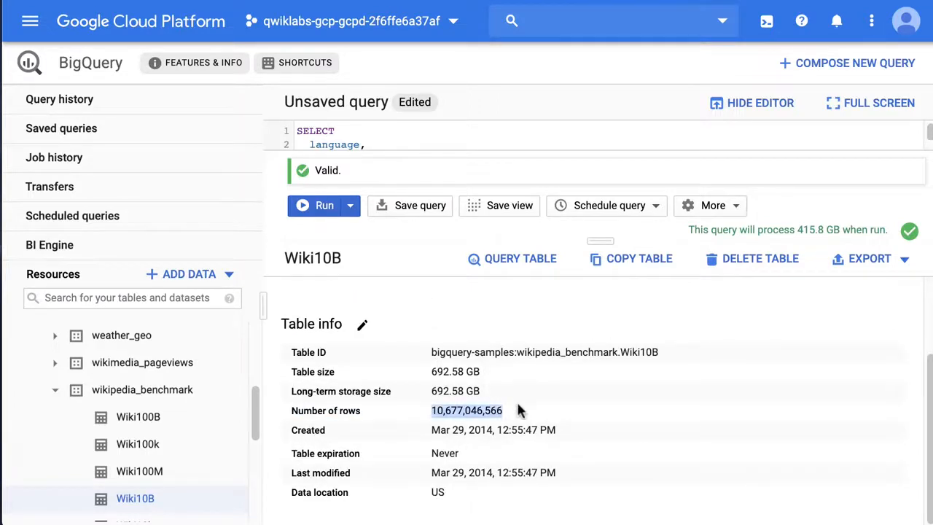
pyautogui.click(515, 422)
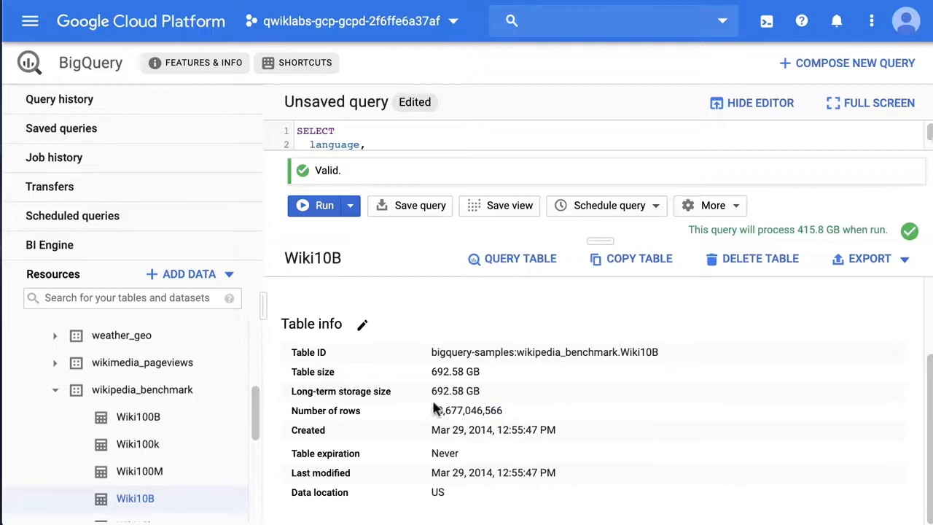
# Step: Preview the Wiki10B table's data and look through its rows and columns, including the views column
pyautogui.moveTo(600, 240); pyautogui.dragTo(583, 299)
pyautogui.scroll(3, 508, 373)
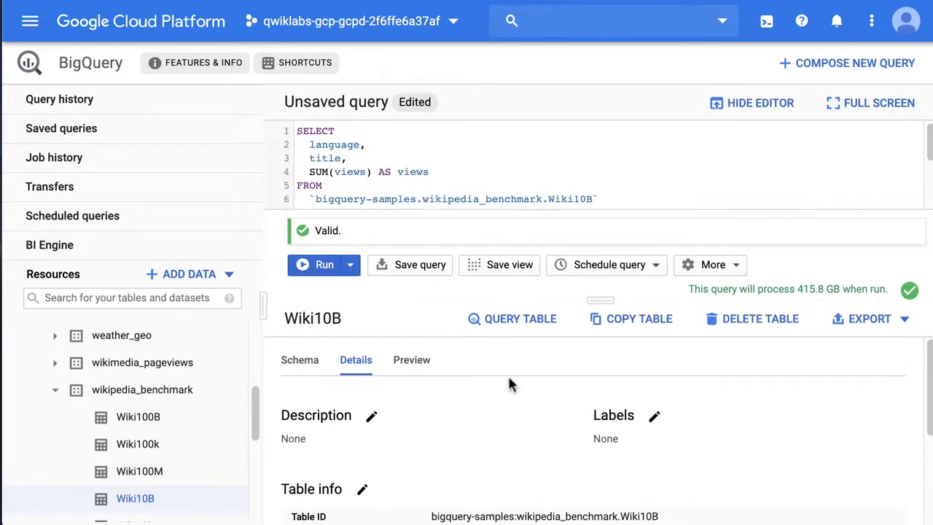
pyautogui.click(420, 364)
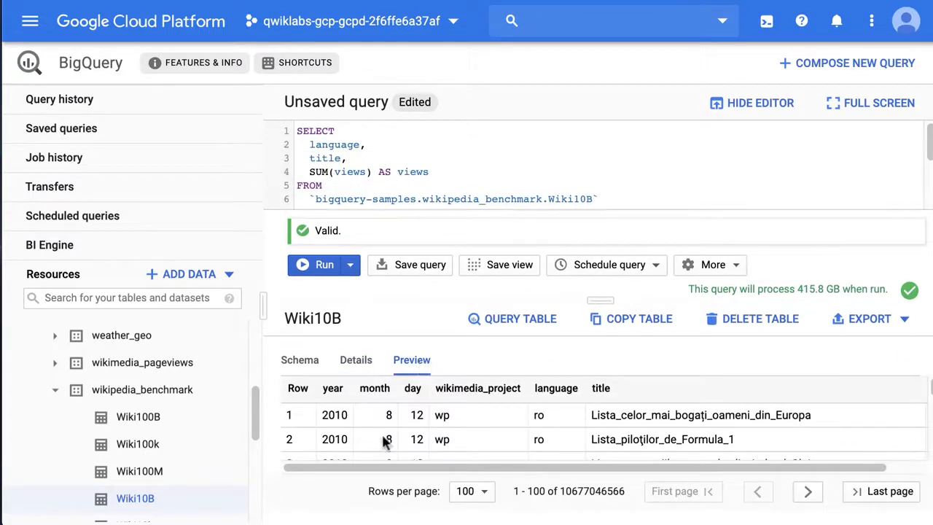
pyautogui.moveTo(370, 467); pyautogui.dragTo(322, 470)
pyautogui.moveTo(576, 467); pyautogui.dragTo(614, 467)
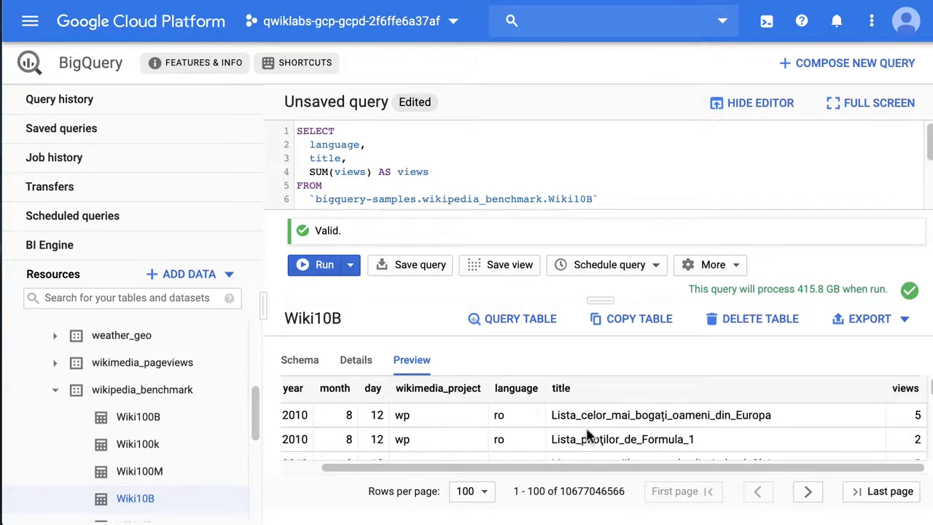
pyautogui.scroll(-5, 729, 427)
pyautogui.scroll(4, 728, 422)
pyautogui.scroll(-10, 724, 435)
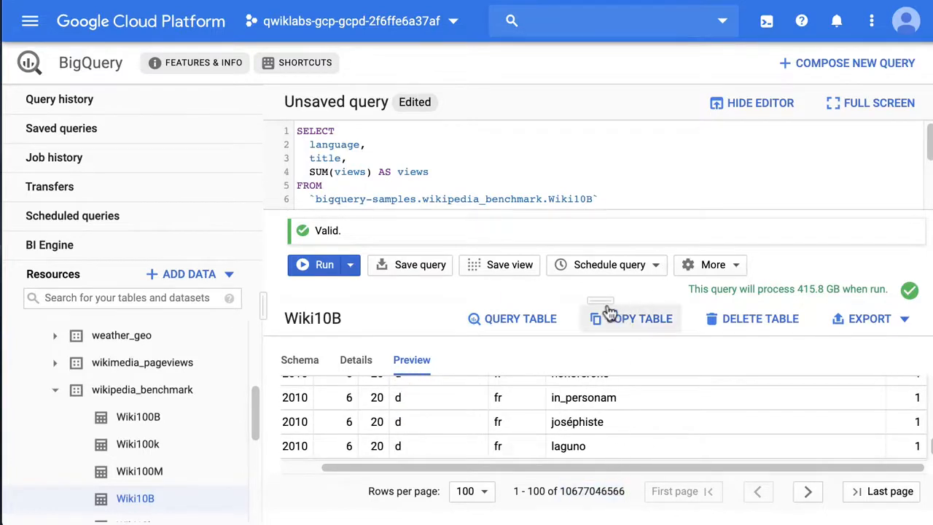
# Step: Enlarge the query editor and examine the query's language and title columns, the SUM(views) expression and the title filter
pyautogui.moveTo(604, 299); pyautogui.dragTo(604, 396)
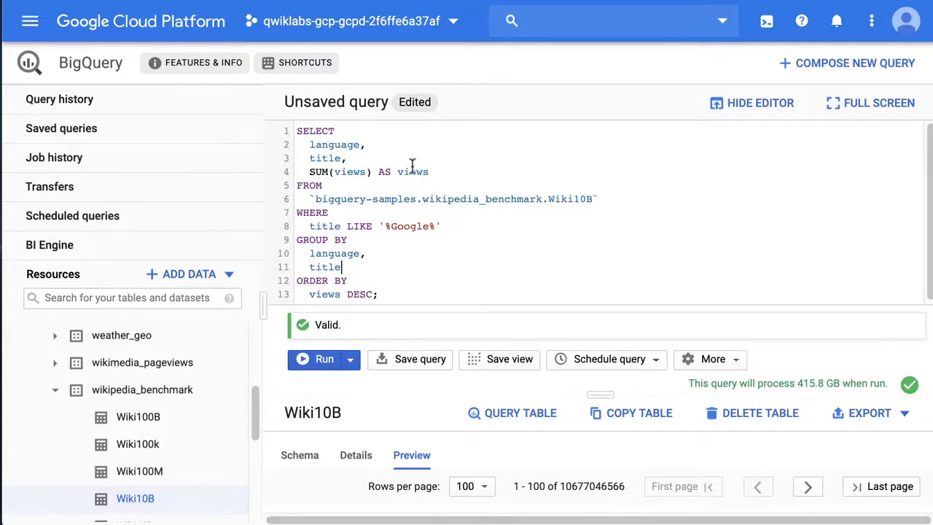
pyautogui.doubleClick(343, 146)
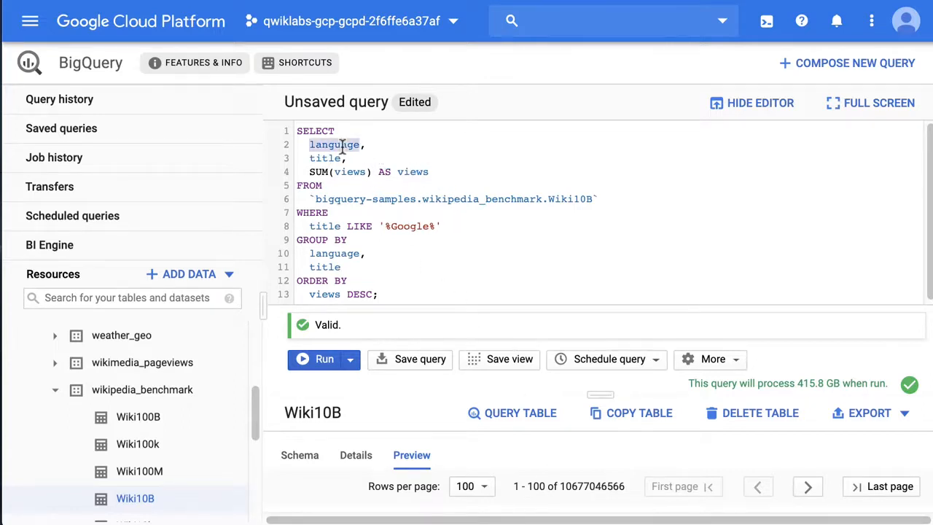
pyautogui.click(334, 159)
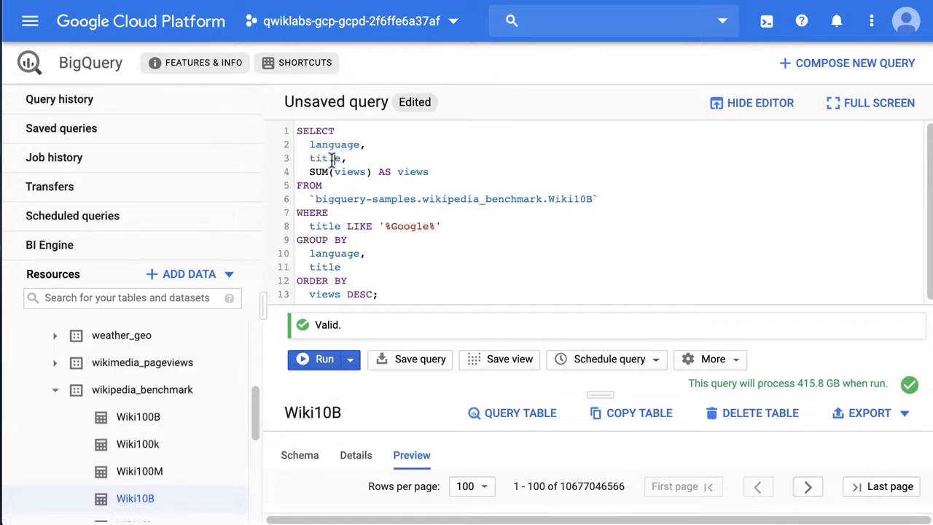
pyautogui.moveTo(429, 172); pyautogui.dragTo(307, 172)
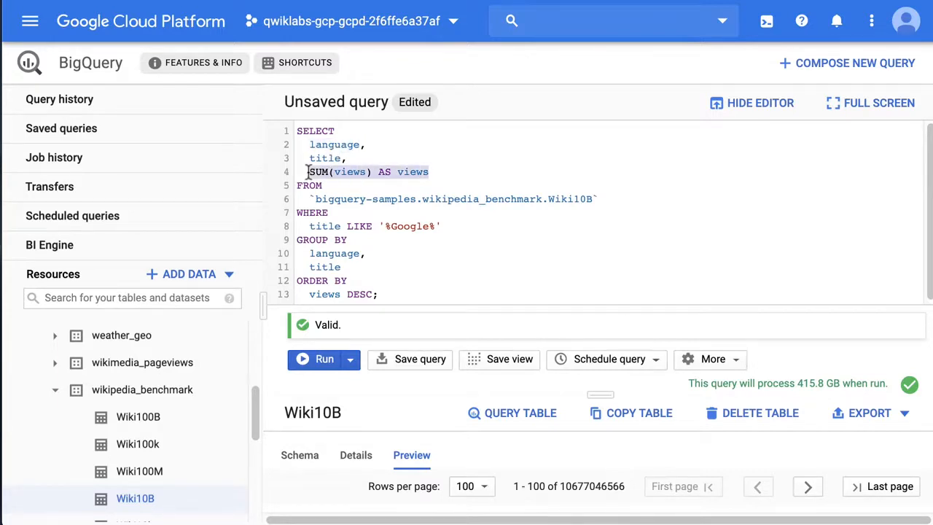
pyautogui.click(339, 181)
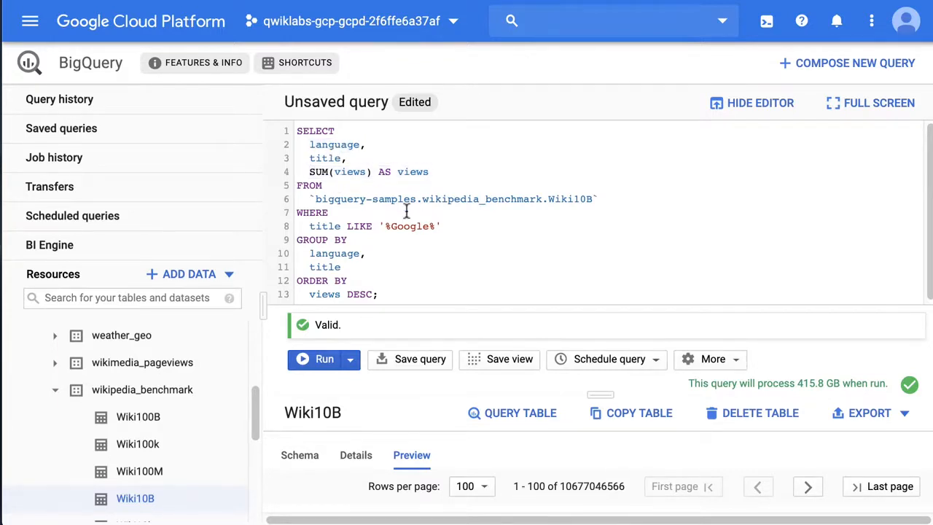
pyautogui.moveTo(452, 227); pyautogui.dragTo(292, 222)
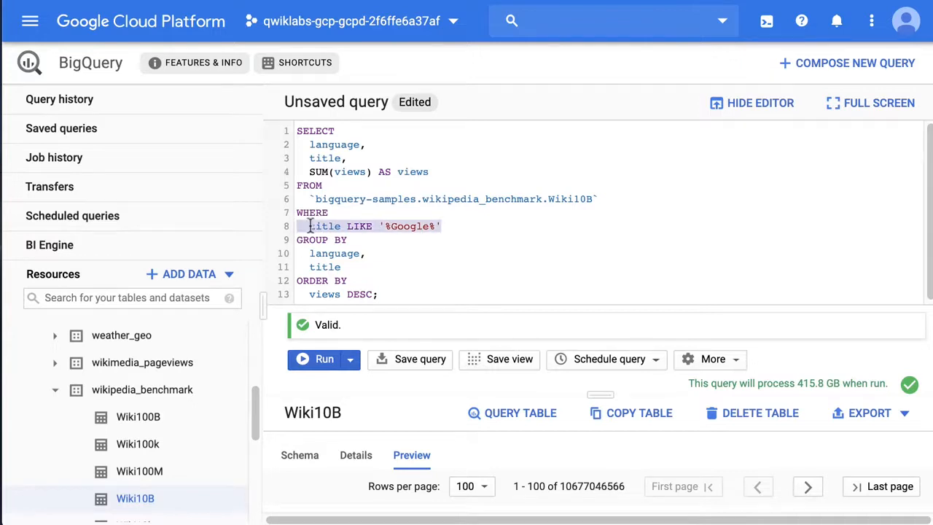
pyautogui.click(347, 226)
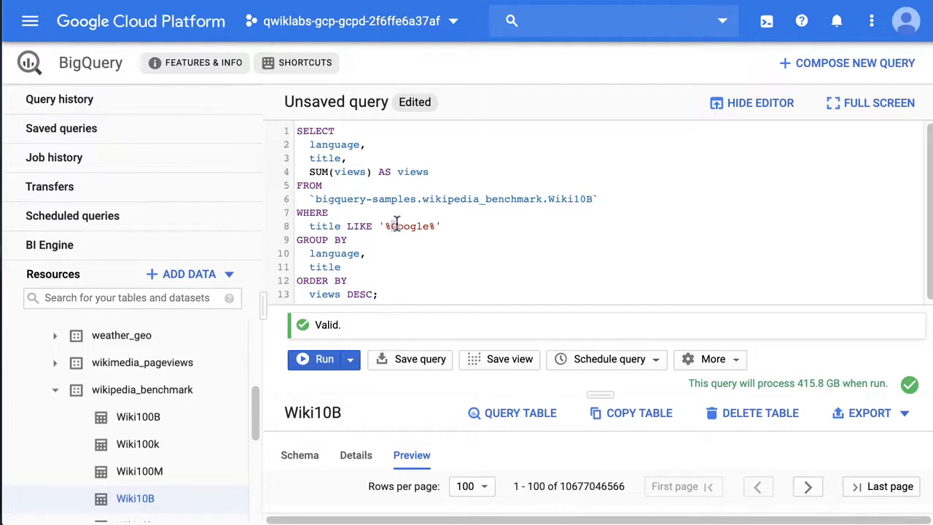
# Step: Examine the query's GROUP BY clause on language and title and its ORDER BY clause on views
pyautogui.moveTo(600, 394); pyautogui.dragTo(599, 408)
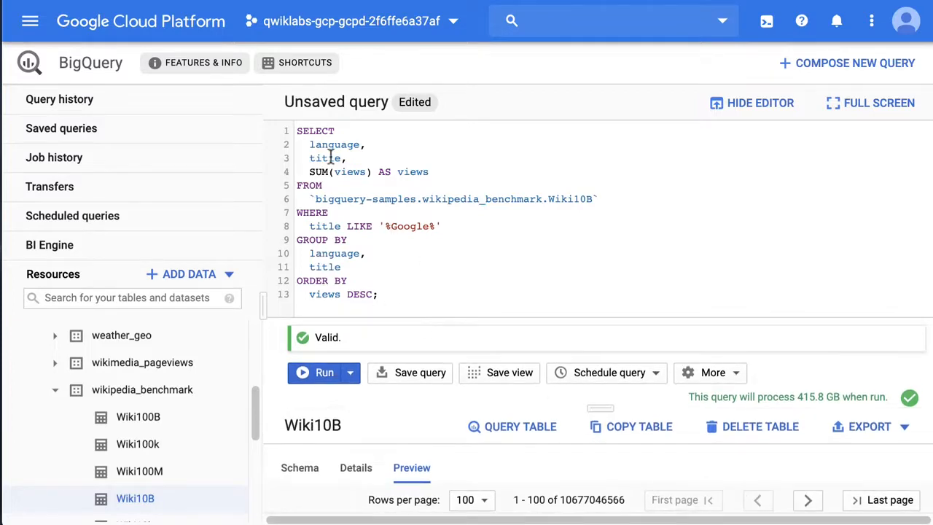
pyautogui.moveTo(355, 269); pyautogui.dragTo(289, 244)
pyautogui.click(396, 295)
pyautogui.doubleClick(332, 293)
pyautogui.click(387, 293)
# Step: Shrink the query editor to leave more room for results and run the Wiki10B query
pyautogui.moveTo(606, 403); pyautogui.dragTo(600, 272)
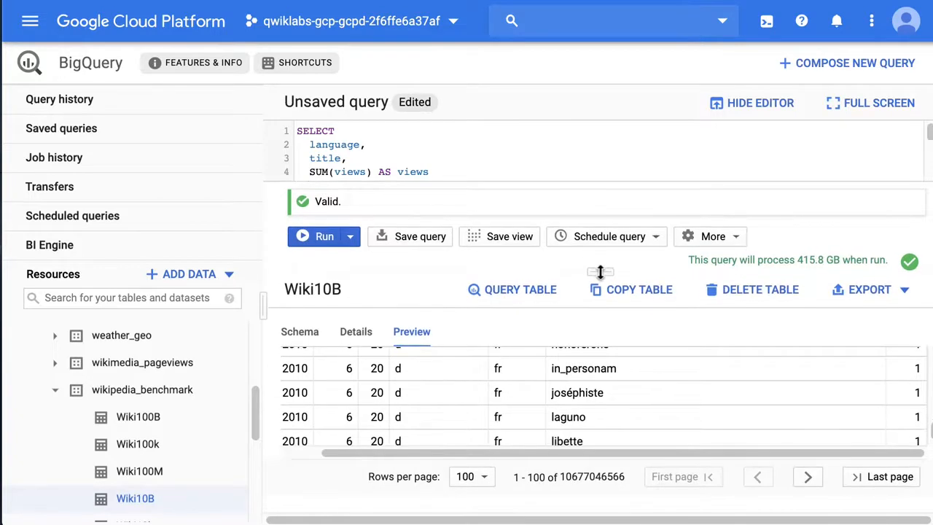
pyautogui.moveTo(600, 272); pyautogui.dragTo(600, 293)
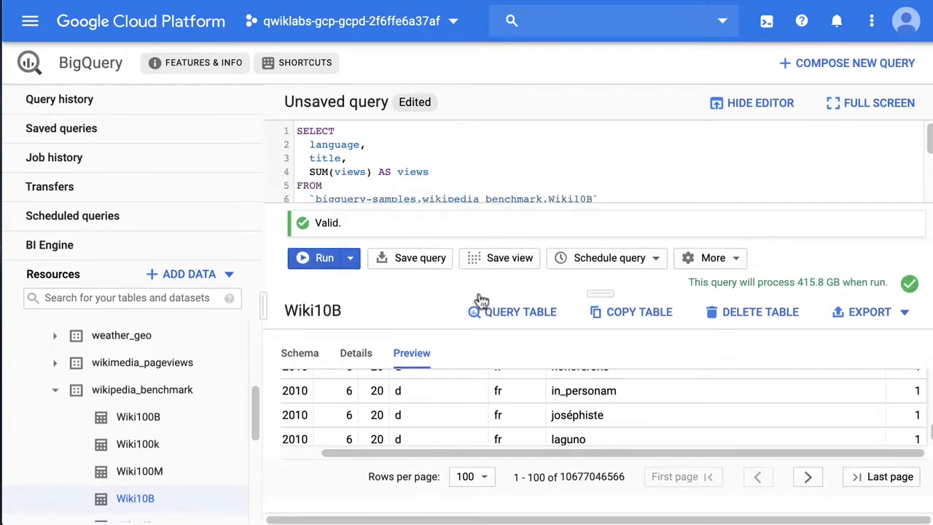
pyautogui.click(321, 257)
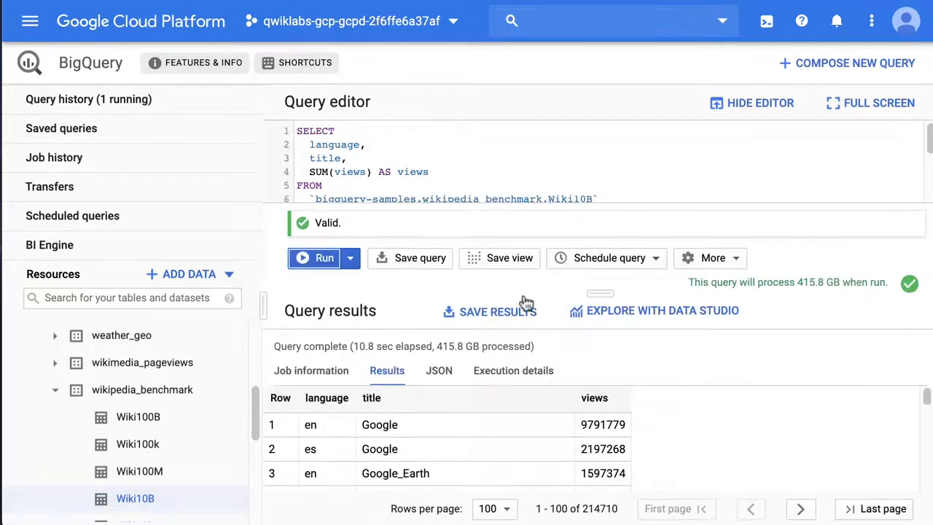
# Step: Enlarge the results area, then check the query's elapsed time and look through the top returned titles
pyautogui.moveTo(608, 294); pyautogui.dragTo(610, 254)
pyautogui.moveTo(351, 301); pyautogui.dragTo(387, 301)
pyautogui.click(403, 300)
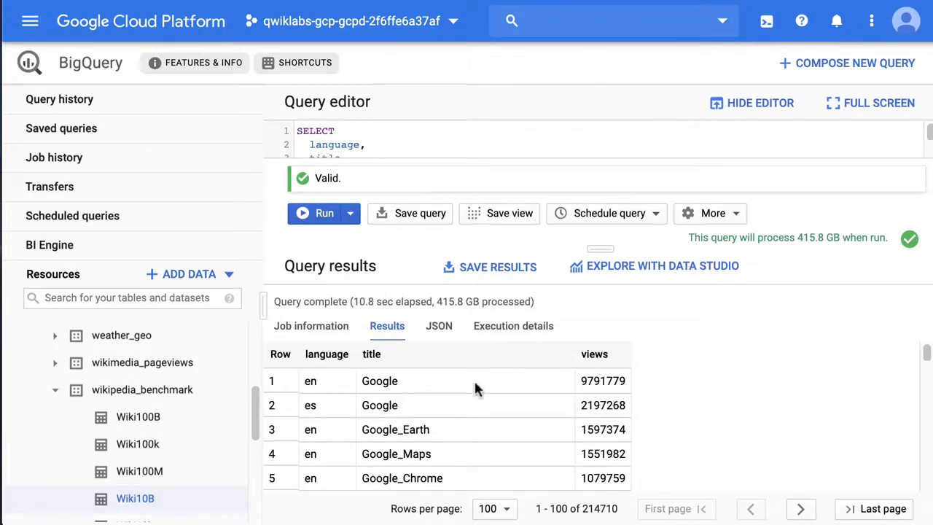
pyautogui.scroll(-1, 533, 408)
pyautogui.scroll(1, 532, 408)
pyautogui.doubleClick(372, 385)
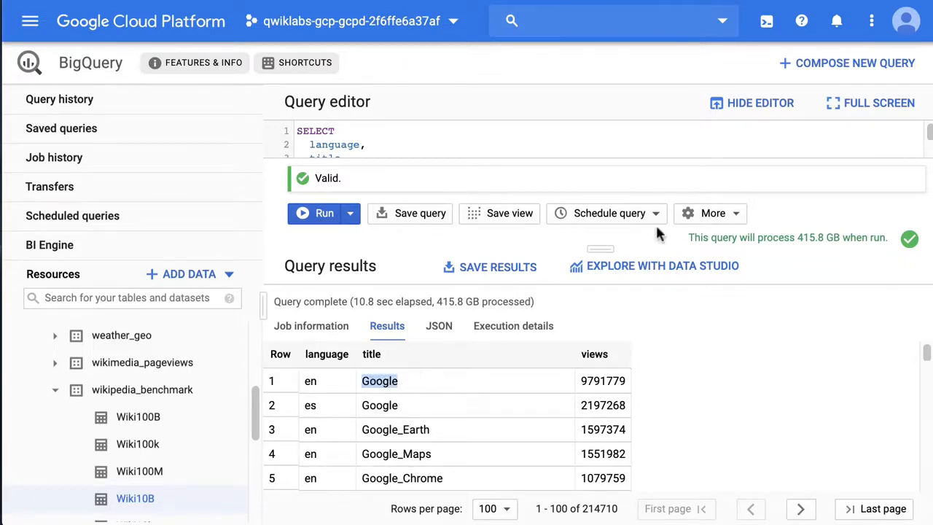
# Step: Enlarge the results area further and examine the title and views values of the first result row
pyautogui.moveTo(590, 248); pyautogui.dragTo(539, 289)
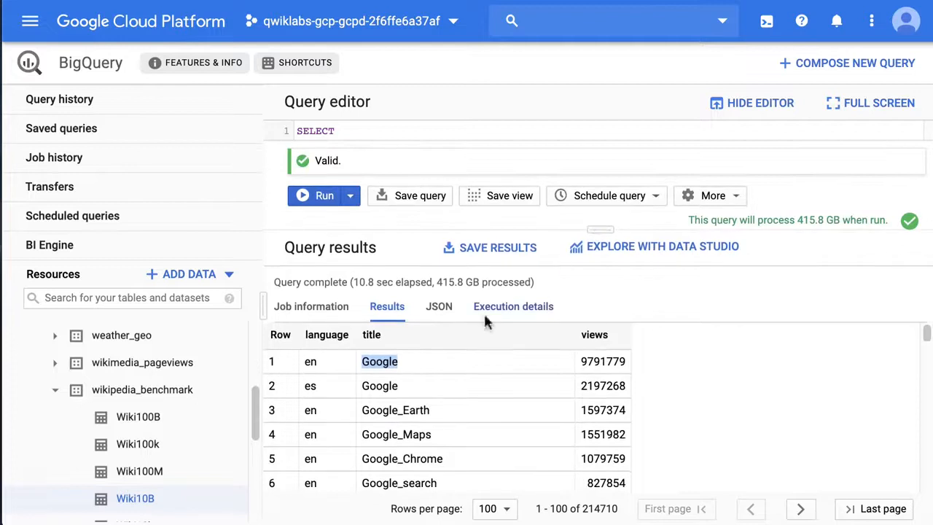
pyautogui.click(379, 365)
pyautogui.doubleClick(377, 363)
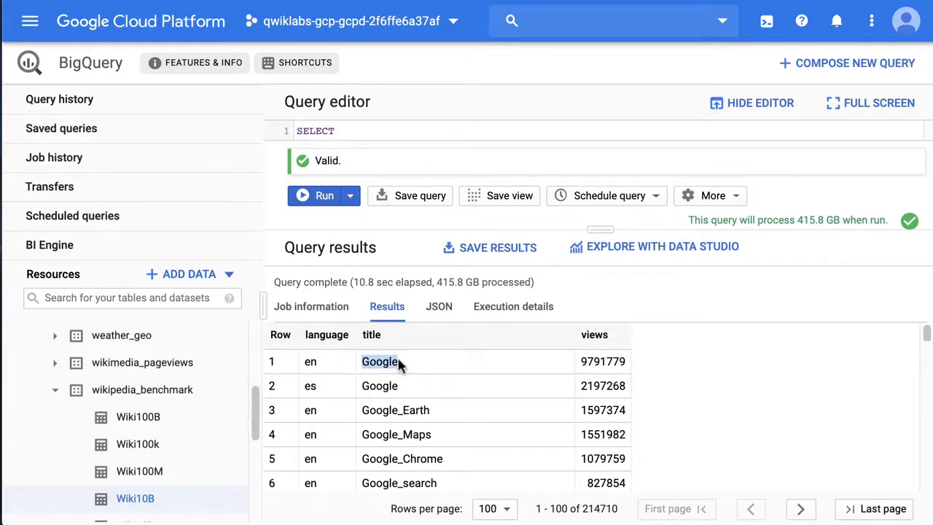
pyautogui.click(386, 365)
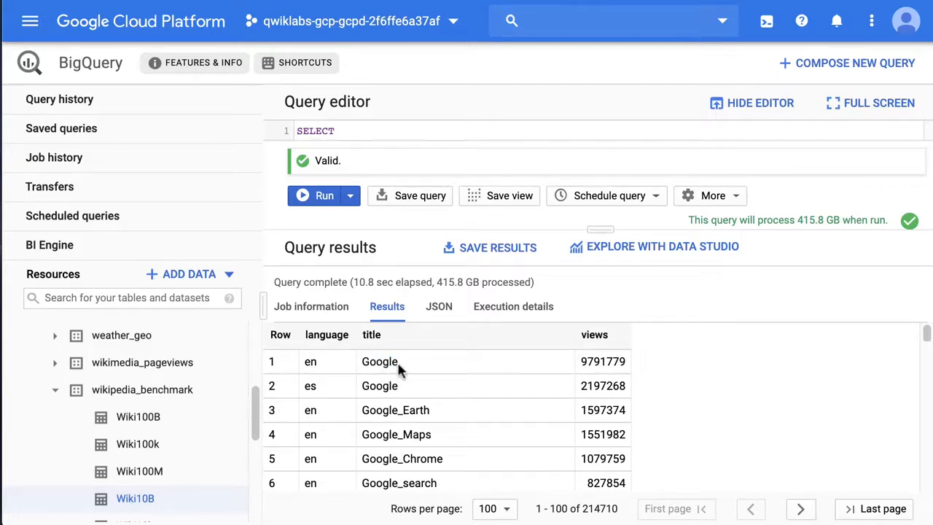
pyautogui.doubleClick(591, 360)
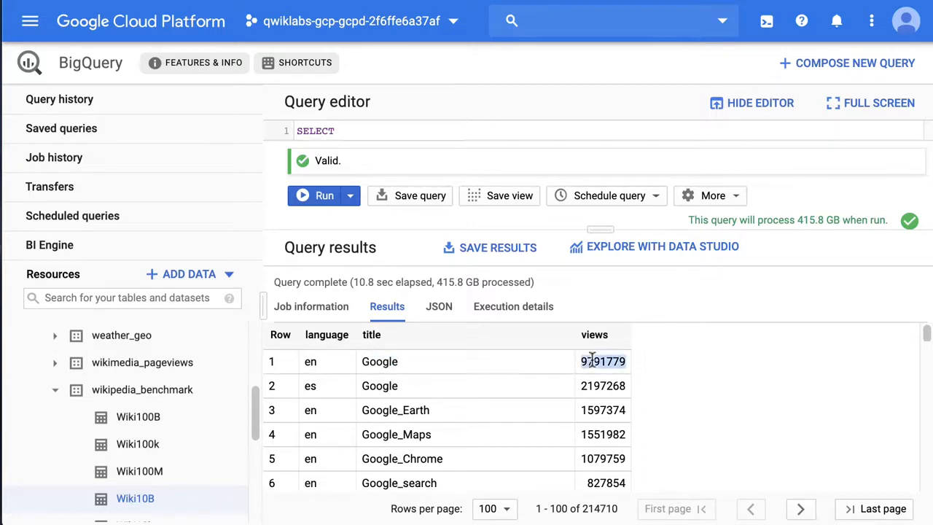
pyautogui.click(519, 363)
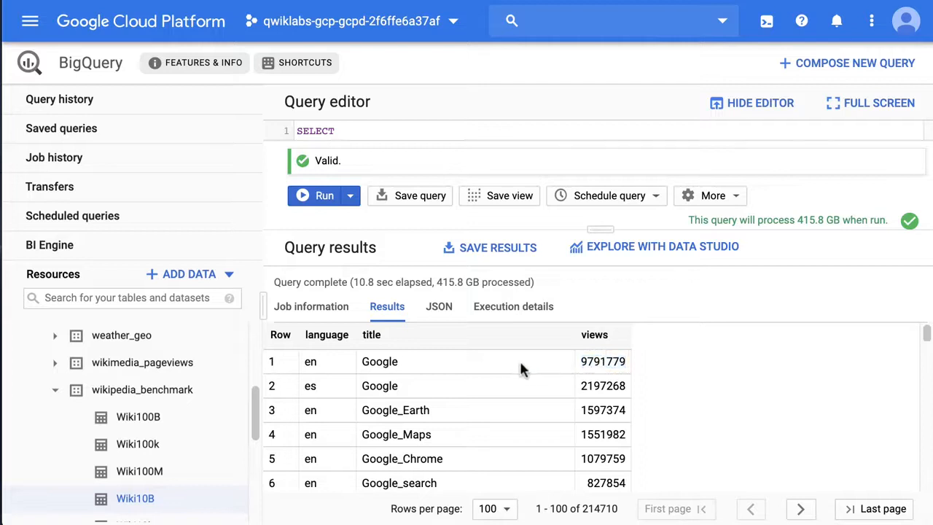
# Step: Check the total number of result rows and compare the language values of the two top Google rows
pyautogui.doubleClick(595, 508)
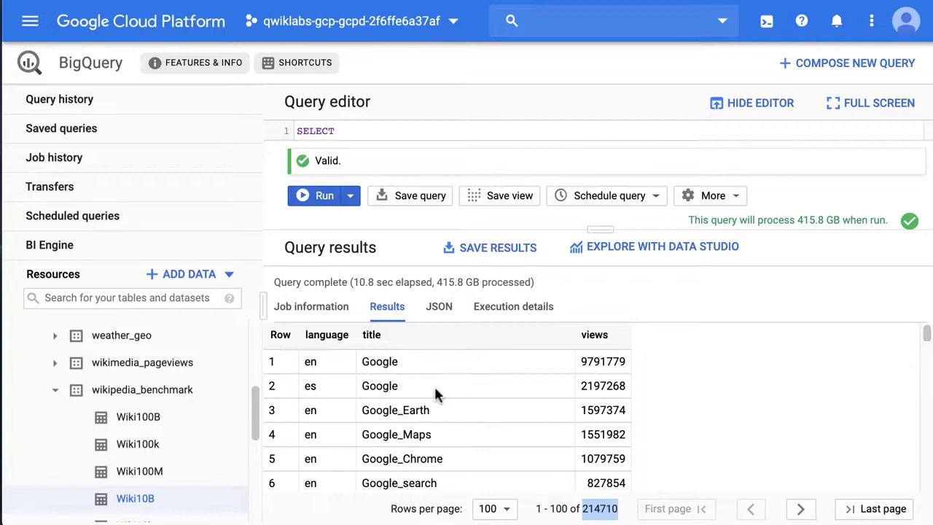
pyautogui.doubleClick(375, 360)
pyautogui.doubleClick(310, 361)
pyautogui.click(389, 376)
pyautogui.doubleClick(312, 386)
pyautogui.click(393, 386)
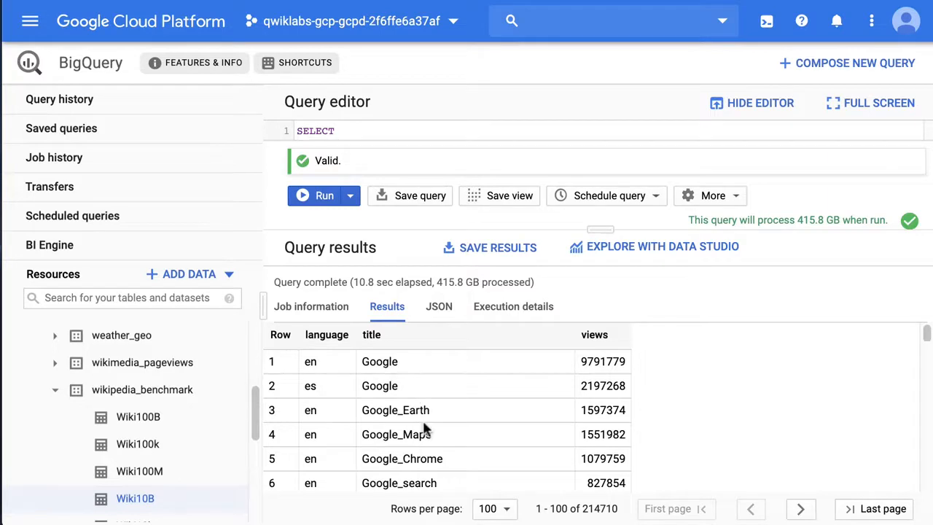
# Step: Enlarge the query editor and make the title filter case-insensitive with UPPER(title) LIKE '%GOOGLE%'
pyautogui.moveTo(596, 231); pyautogui.dragTo(571, 440)
pyautogui.click(411, 268)
pyautogui.click(308, 225)
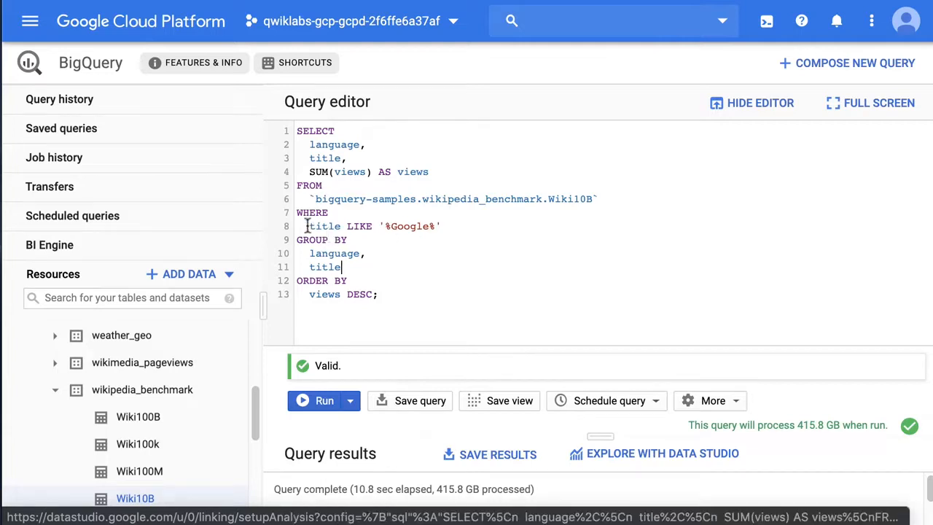
pyautogui.write('UPPER(')
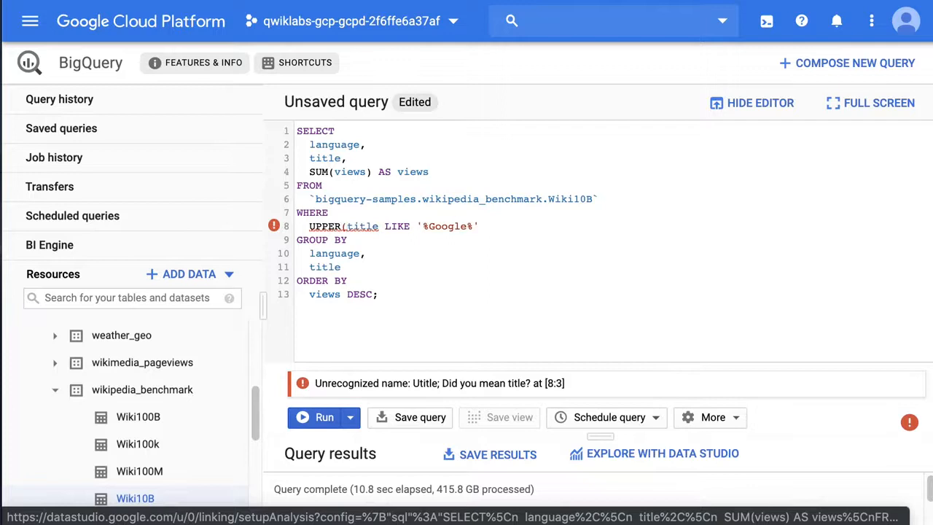
pyautogui.click(384, 226)
pyautogui.write(')')
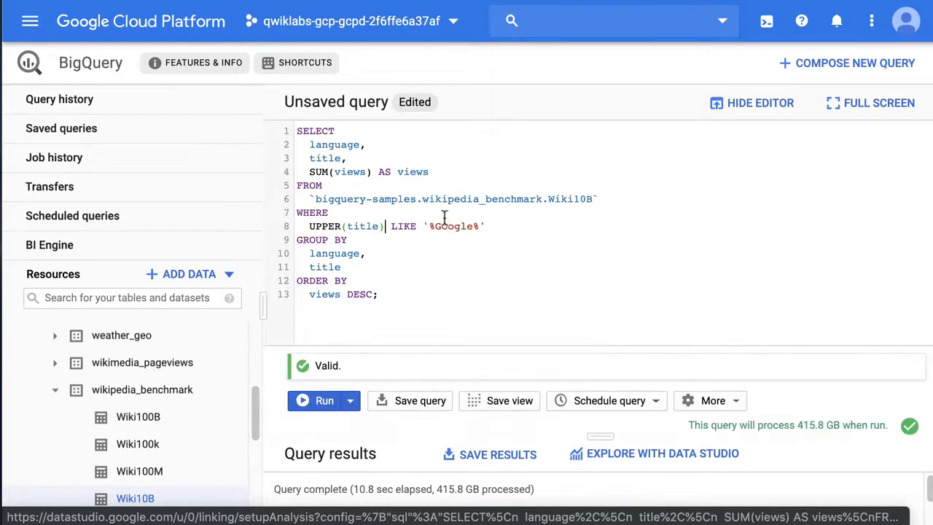
pyautogui.doubleClick(446, 226)
pyautogui.write('GOOGLE')
pyautogui.doubleClick(399, 226)
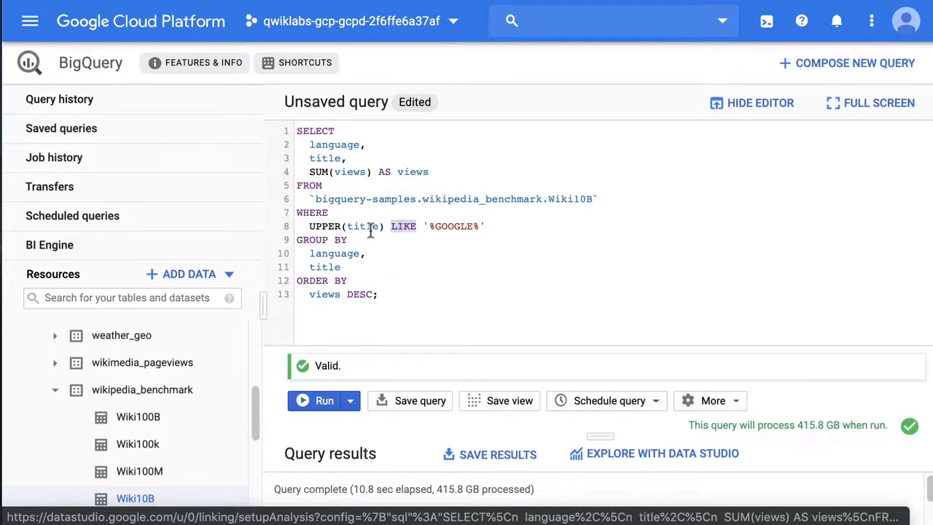
pyautogui.doubleClick(323, 226)
pyautogui.click(381, 254)
# Step: Shrink the query editor, open the Wiki10B query's execution details and examine the elapsed time
pyautogui.moveTo(597, 433); pyautogui.dragTo(624, 240)
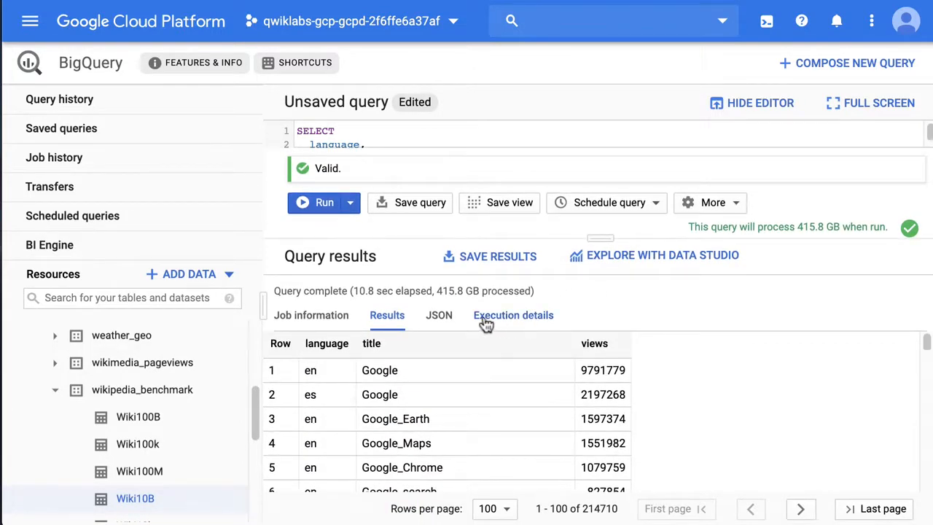
pyautogui.click(513, 323)
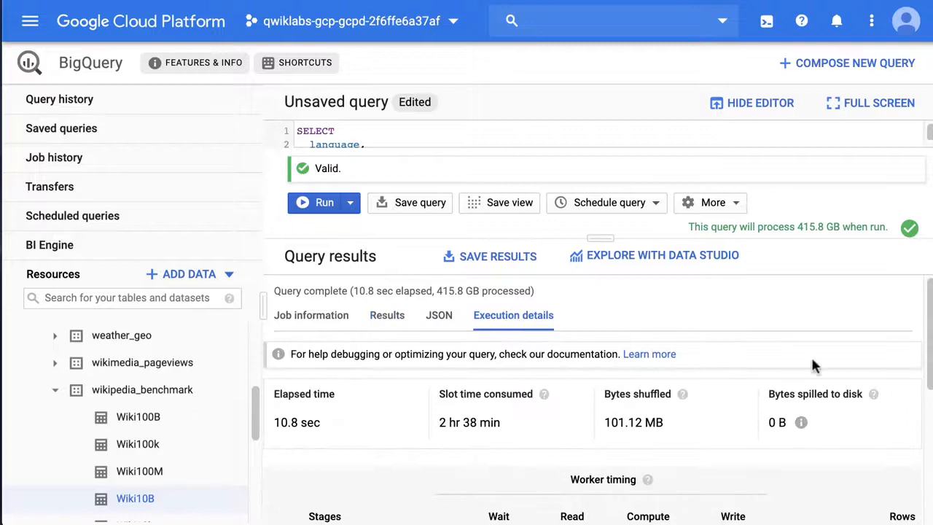
pyautogui.moveTo(930, 321); pyautogui.dragTo(926, 354)
pyautogui.moveTo(320, 352)
pyautogui.mouseDown()
pyautogui.moveTo(262, 362)
pyautogui.moveTo(315, 353)
pyautogui.mouseUp()
pyautogui.click(295, 353)
pyautogui.click(317, 354)
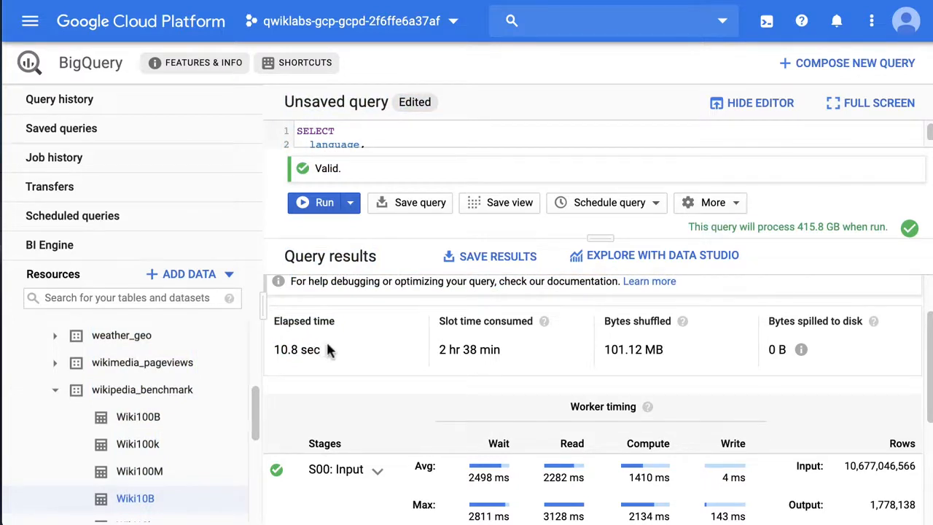
# Step: Examine the slot time consumed and the bytes shuffled in the Wiki10B query's execution details
pyautogui.moveTo(438, 349); pyautogui.dragTo(496, 347)
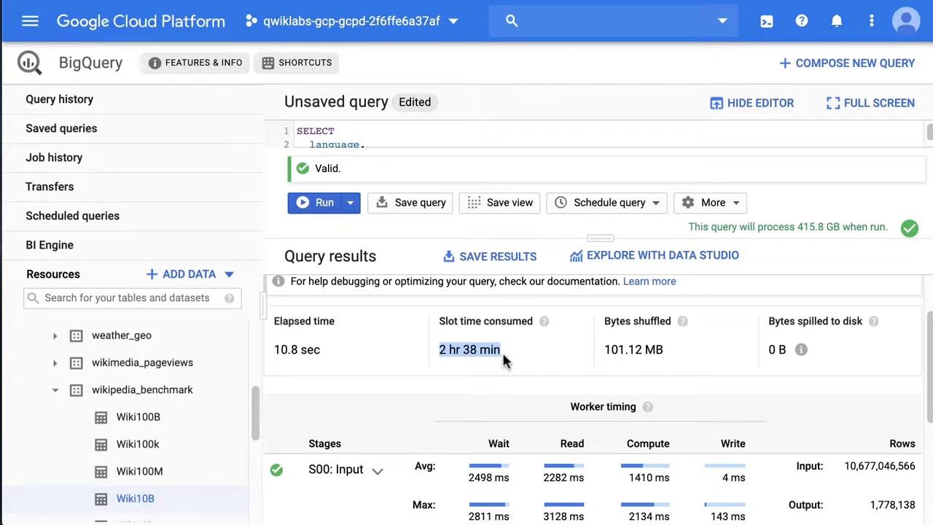
pyautogui.click(500, 351)
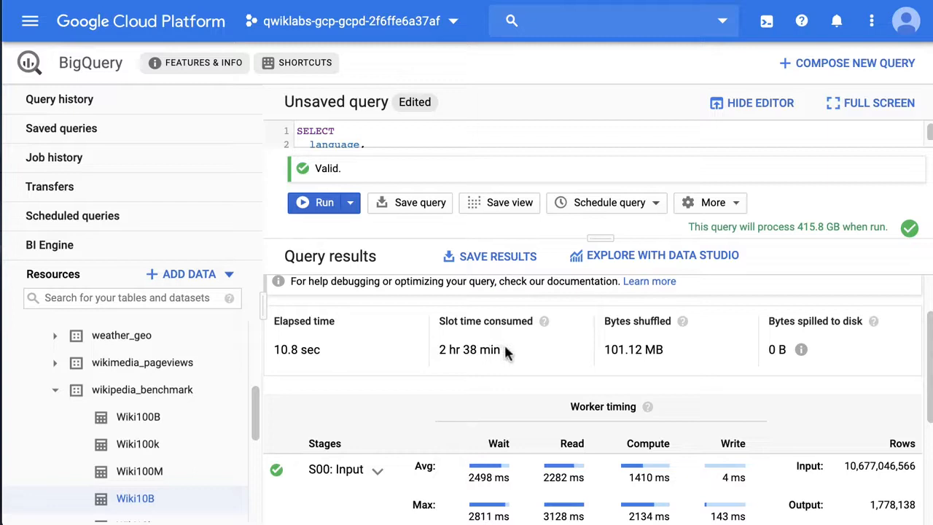
pyautogui.moveTo(498, 351); pyautogui.dragTo(441, 351)
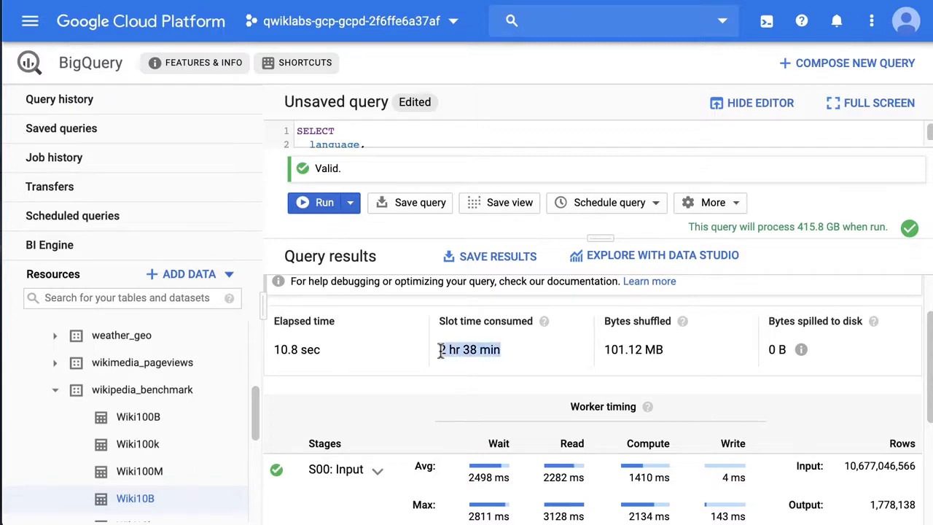
pyautogui.click(502, 354)
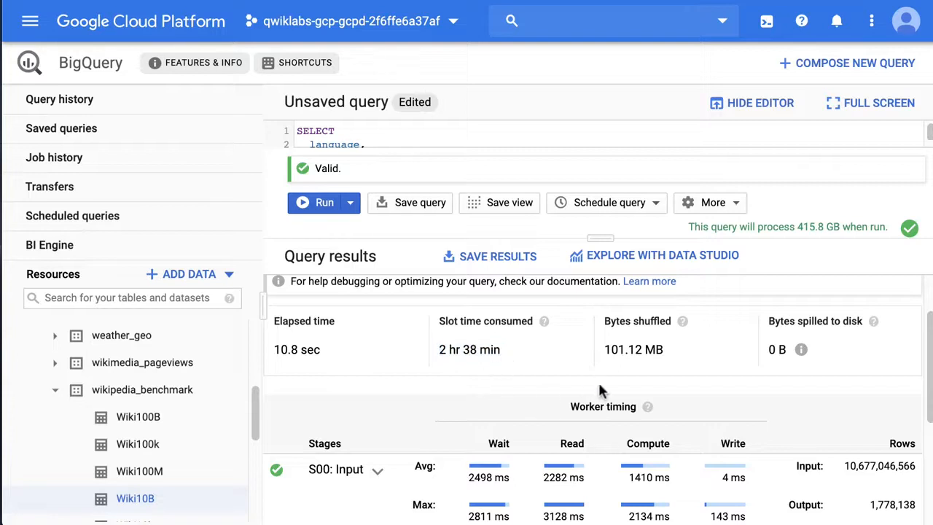
pyautogui.moveTo(605, 353); pyautogui.dragTo(683, 354)
pyautogui.click(683, 354)
# Step: Review the Input, Aggregate and Output stages of the execution details, including their row counts
pyautogui.moveTo(930, 369); pyautogui.dragTo(930, 441)
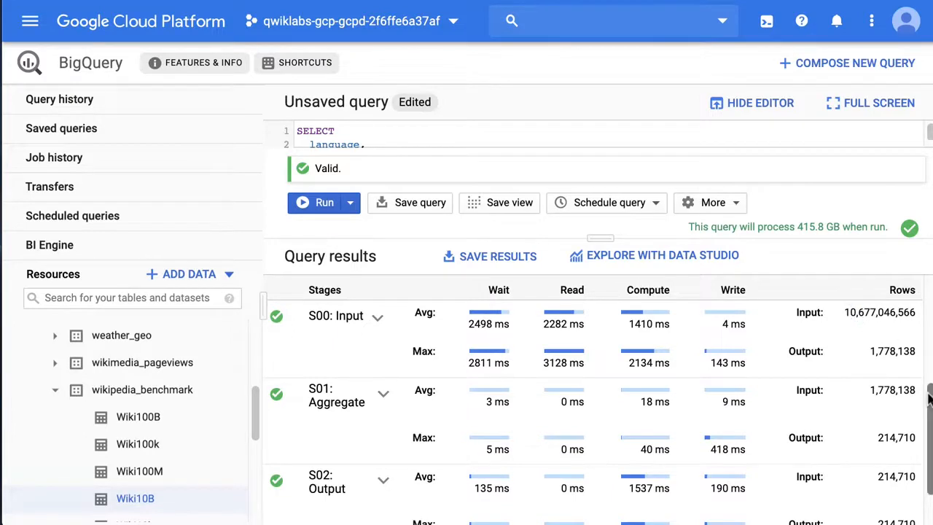
pyautogui.moveTo(930, 397); pyautogui.dragTo(930, 435)
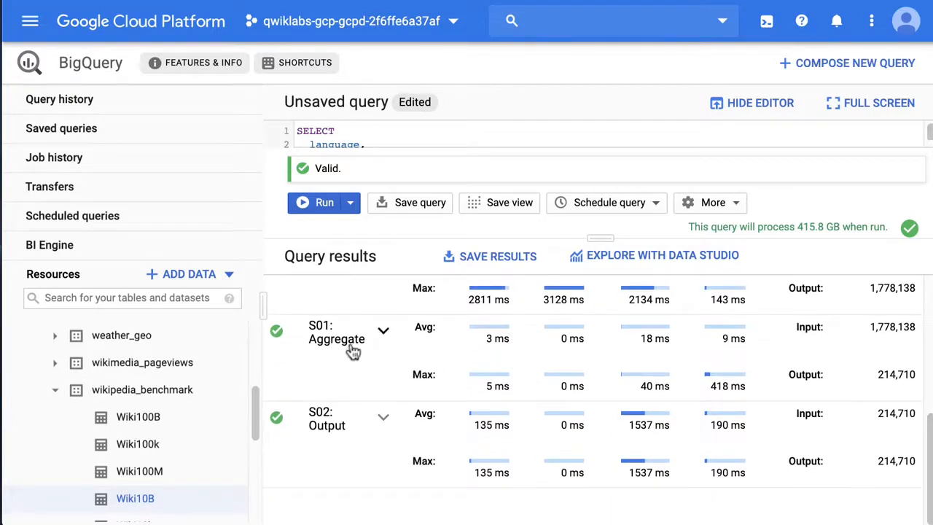
pyautogui.moveTo(874, 460); pyautogui.dragTo(913, 309)
pyautogui.click(903, 456)
# Step: Replace the query with one summing views from bigquery-samples.wikipedia_benchmark.Wiki100B where title LIKE '%Google%', grouped by language and title, ordered by views DESC
pyautogui.moveTo(609, 235); pyautogui.dragTo(600, 423)
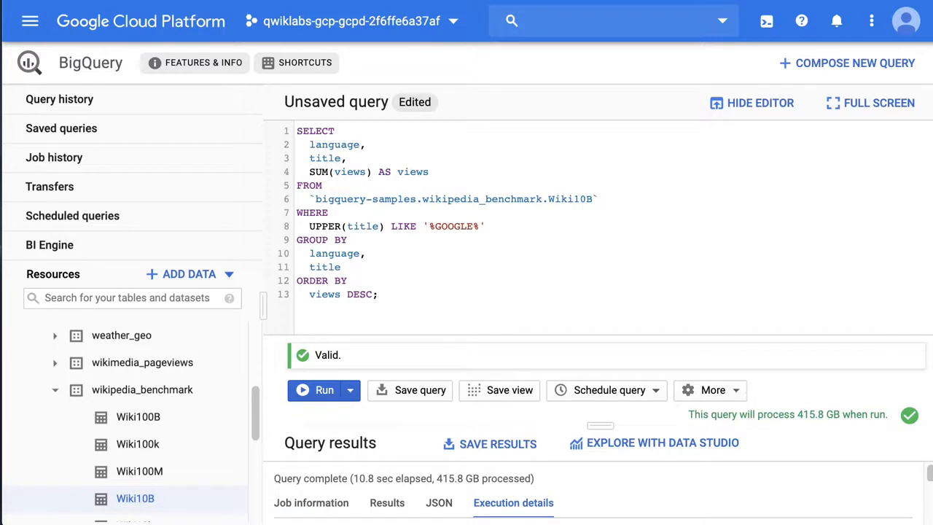
pyautogui.moveTo(437, 300); pyautogui.dragTo(278, 74)
pyautogui.write("SELECT   language,   title,   SUM(views) AS views FROM   `bigquery-samples.wikipedia_benchmark.Wiki100B` WHERE   title LIKE '%Google%' GROUP BY   language,   title ORDER BY   views DESC;")
pyautogui.click(556, 213)
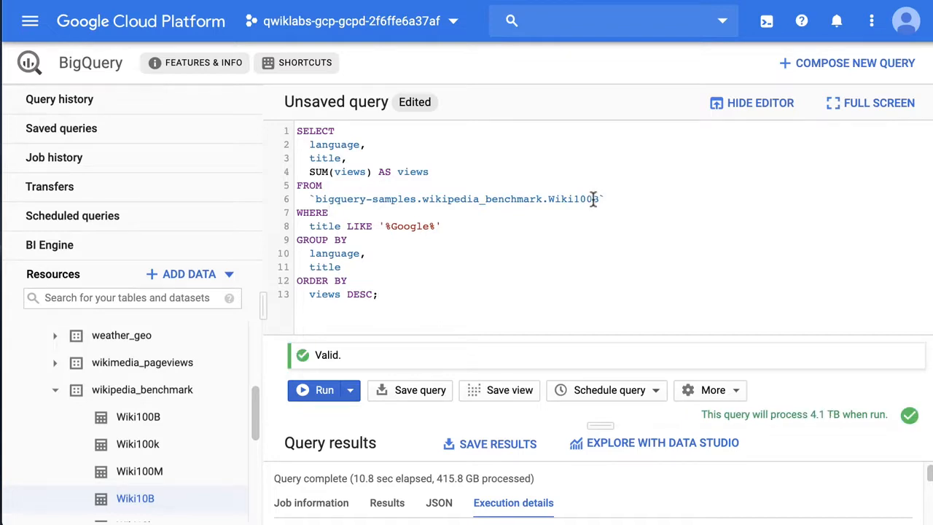
# Step: Open the Wiki100B table referenced in the query, enlarge its area and preview the table's data
pyautogui.keyDown('ctrl'); pyautogui.click(530, 210); pyautogui.keyUp('ctrl')
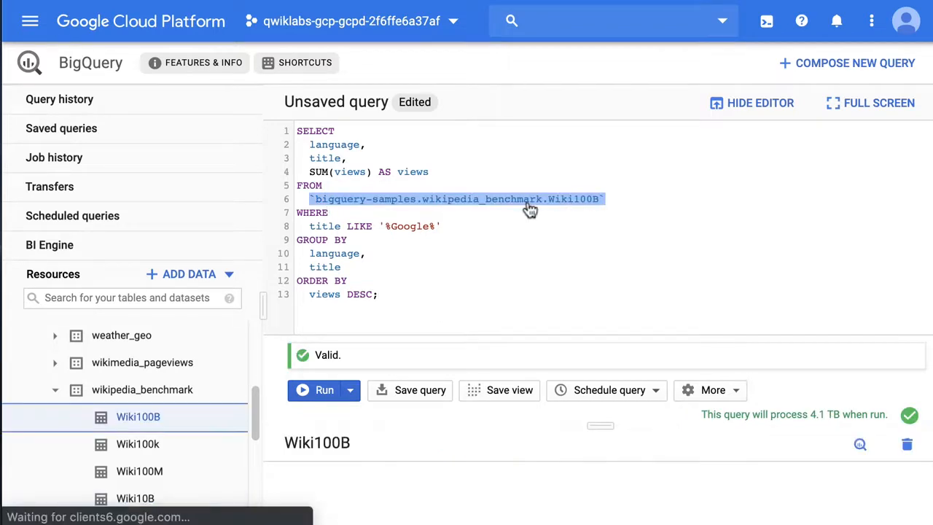
pyautogui.moveTo(599, 427); pyautogui.dragTo(619, 198)
pyautogui.click(412, 262)
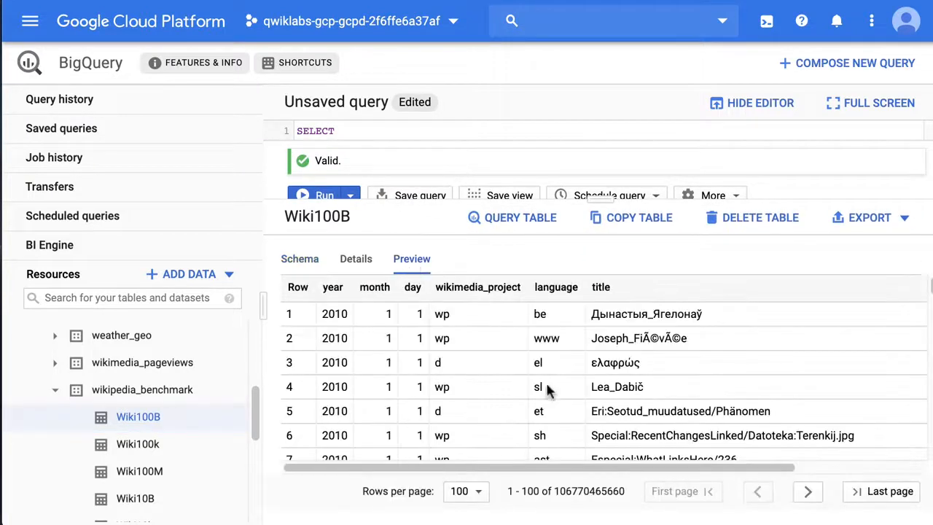
pyautogui.moveTo(485, 468)
pyautogui.mouseDown()
pyautogui.moveTo(590, 472)
pyautogui.moveTo(644, 456)
pyautogui.moveTo(484, 453)
pyautogui.mouseUp()
# Step: Open the Wiki100B table's details and examine its size and number of rows
pyautogui.click(357, 259)
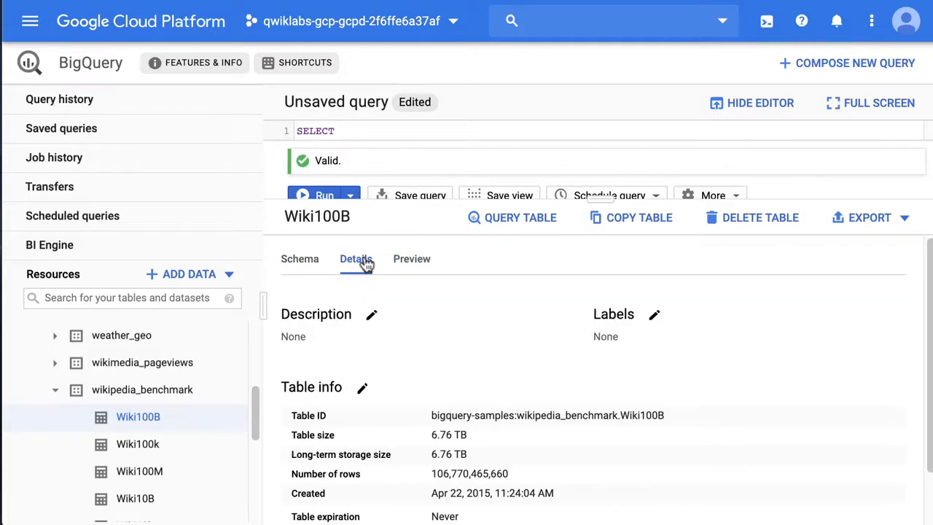
pyautogui.click(492, 419)
pyautogui.scroll(-1, 489, 437)
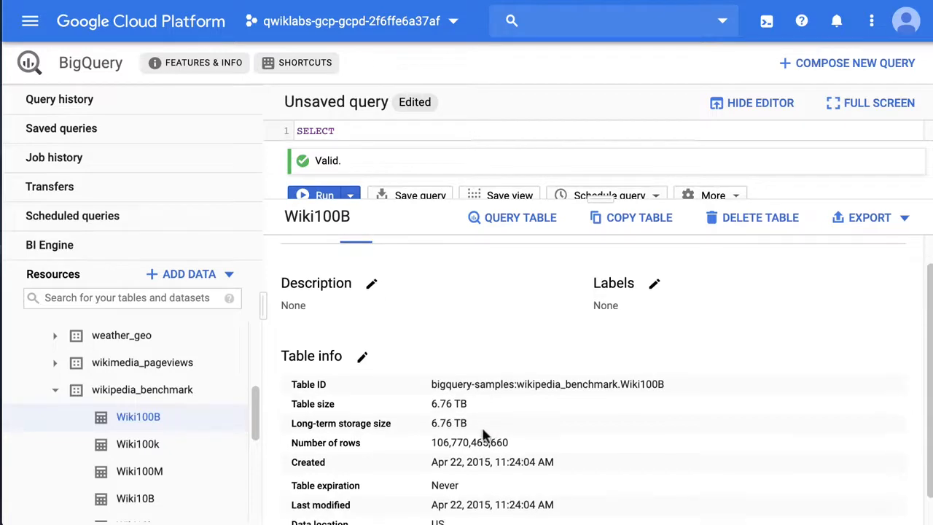
pyautogui.doubleClick(438, 442)
pyautogui.click(523, 456)
# Step: Enlarge the query editor, check the query's title filter and run the Wiki100B query
pyautogui.moveTo(599, 208); pyautogui.dragTo(587, 419)
pyautogui.doubleClick(371, 235)
pyautogui.doubleClick(364, 225)
pyautogui.click(462, 266)
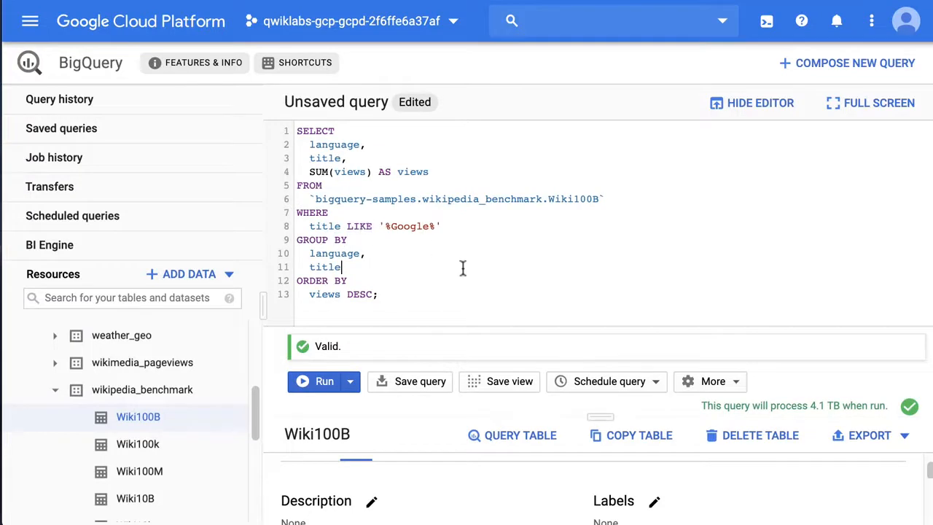
pyautogui.click(306, 379)
pyautogui.moveTo(611, 416); pyautogui.dragTo(618, 381)
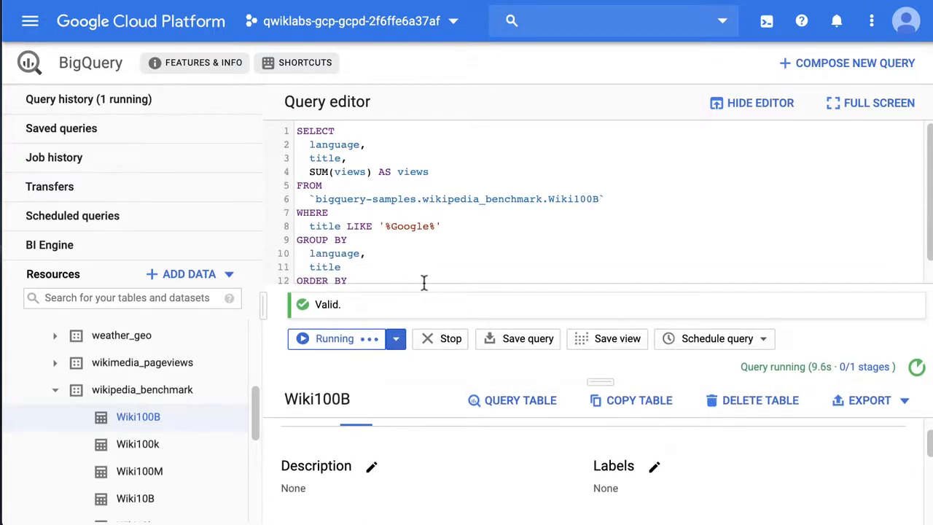
# Step: Examine the running query's Google title filter and its selected language, title and SUM(views) columns
pyautogui.doubleClick(404, 226)
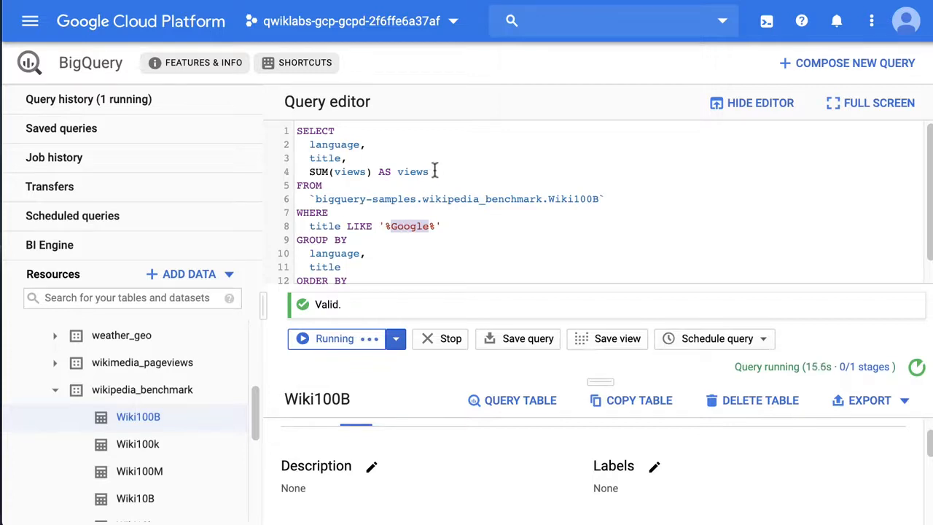
pyautogui.moveTo(434, 171); pyautogui.dragTo(296, 145)
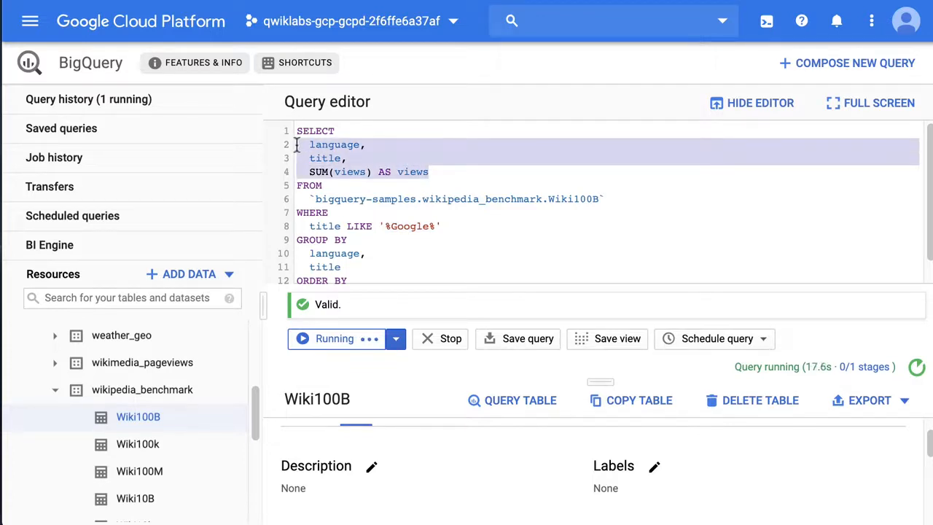
pyautogui.click(384, 174)
pyautogui.moveTo(434, 172); pyautogui.dragTo(293, 149)
# Step: Enlarge the results area and open the execution details of the Wiki100B query
pyautogui.moveTo(599, 381); pyautogui.dragTo(592, 304)
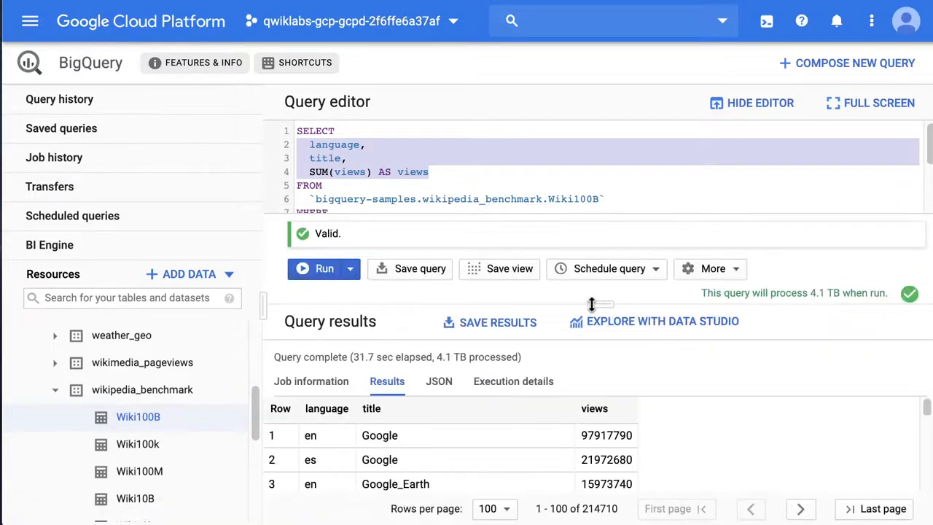
pyautogui.moveTo(591, 304); pyautogui.dragTo(597, 219)
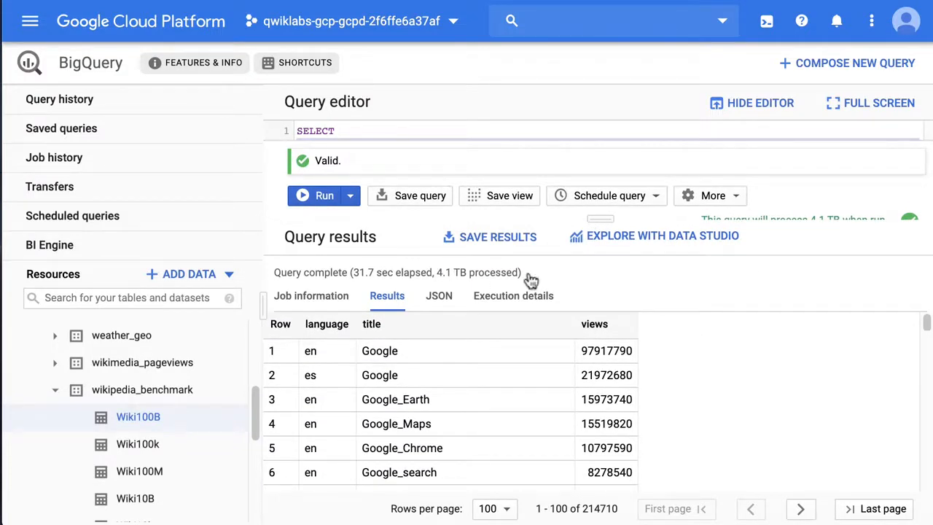
pyautogui.click(510, 298)
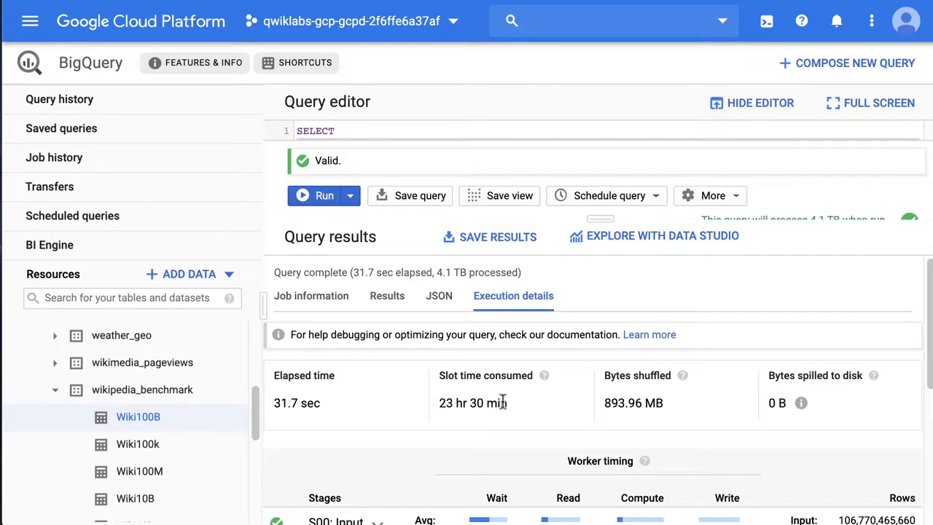
# Step: Examine the slot time consumed by the Wiki100B query, including the explanation of what a slot is, alongside its elapsed time
pyautogui.moveTo(542, 380)
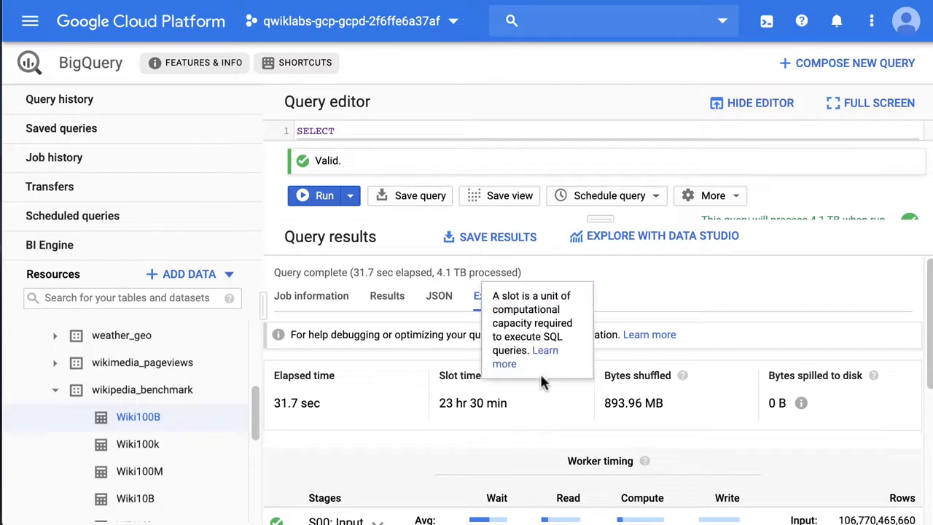
pyautogui.moveTo(439, 374); pyautogui.dragTo(491, 370)
pyautogui.click(515, 374)
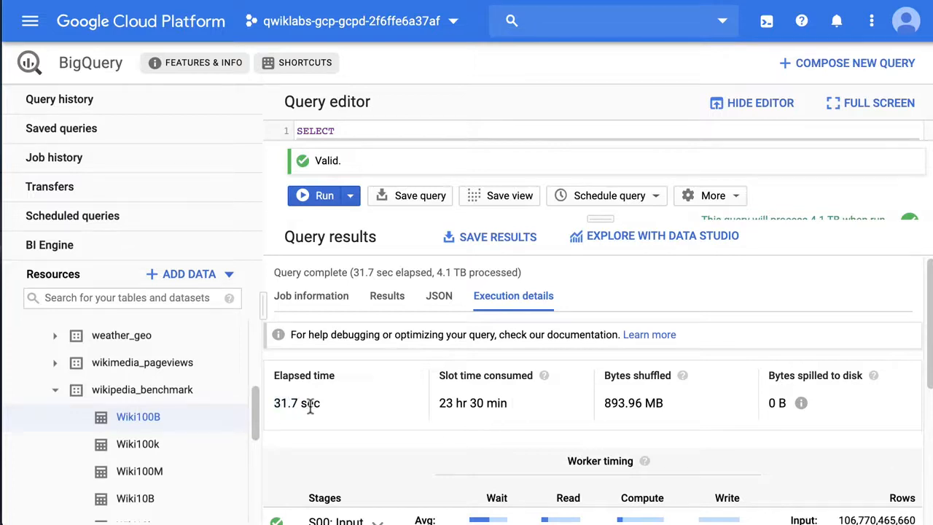
pyautogui.moveTo(437, 403); pyautogui.dragTo(488, 400)
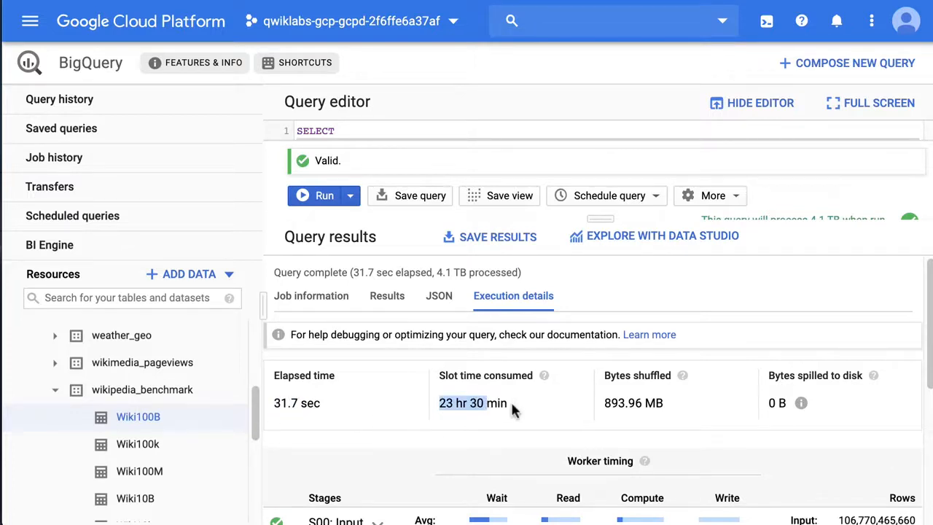
pyautogui.click(511, 406)
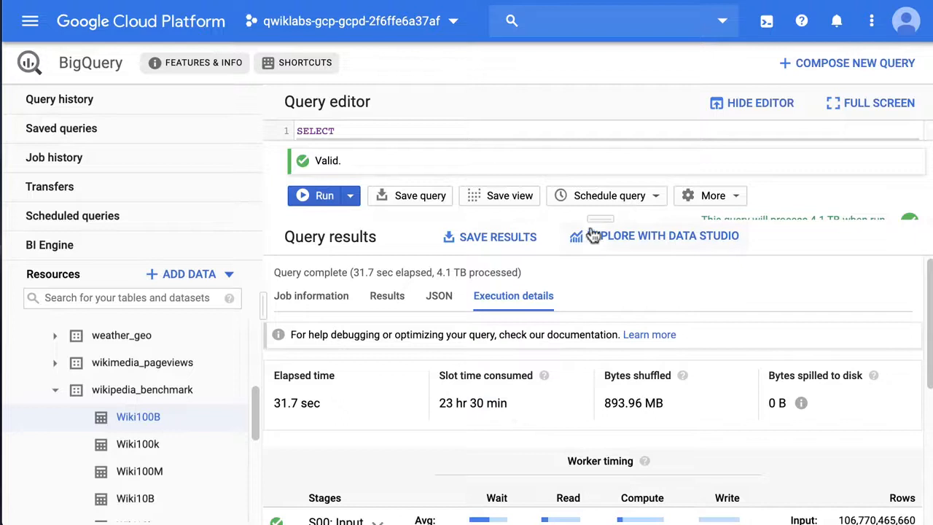
# Step: Enlarge the query editor to show the full Wiki100B query and clear the selection of its column lines
pyautogui.moveTo(593, 218); pyautogui.dragTo(564, 405)
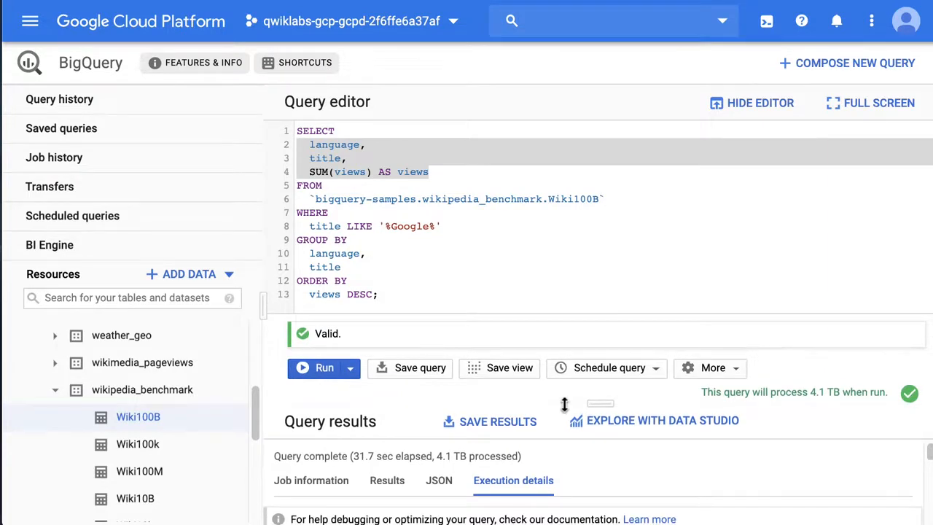
pyautogui.click(417, 303)
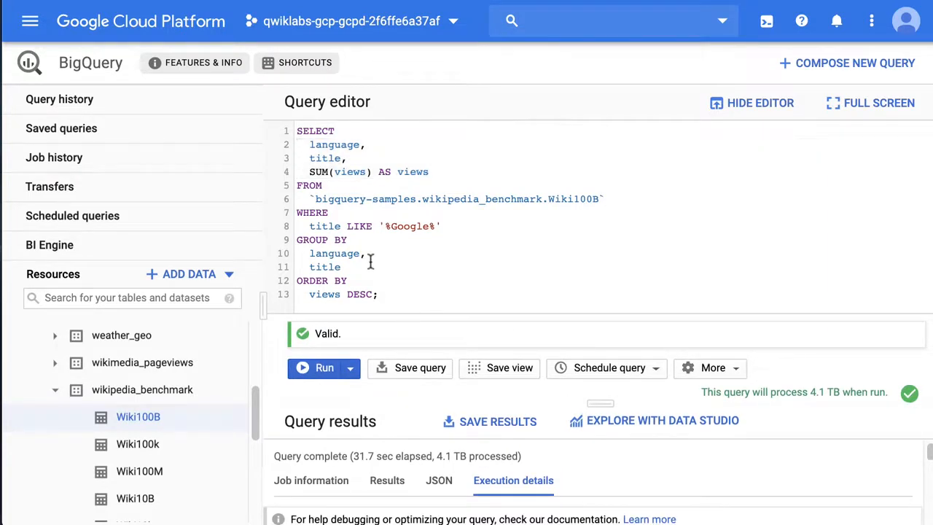